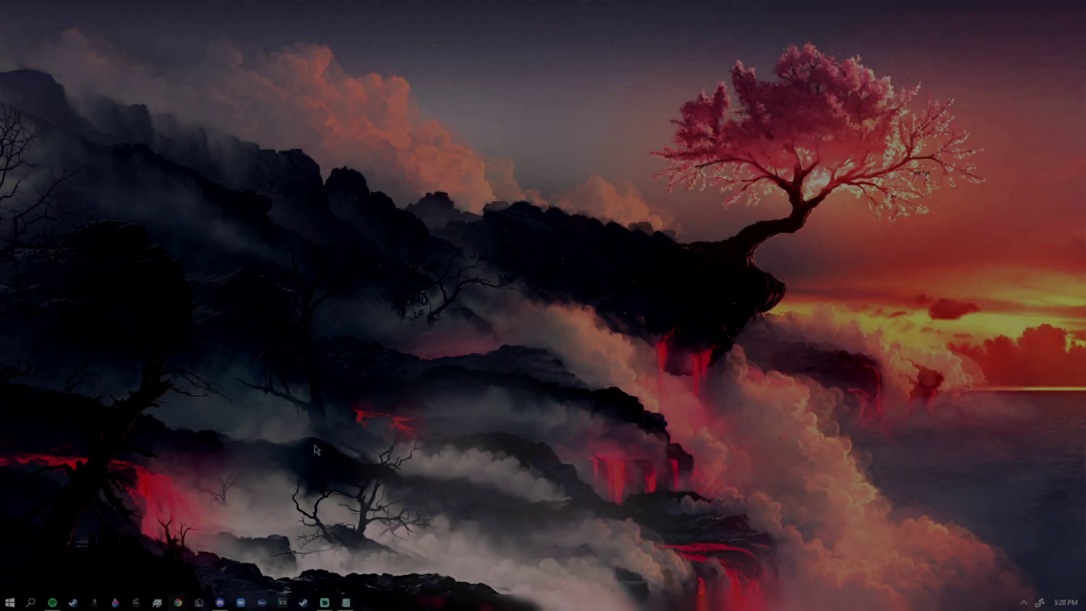
Open Chrome with the crumbbs_qt profile and go to reshade.me
click(178, 603)
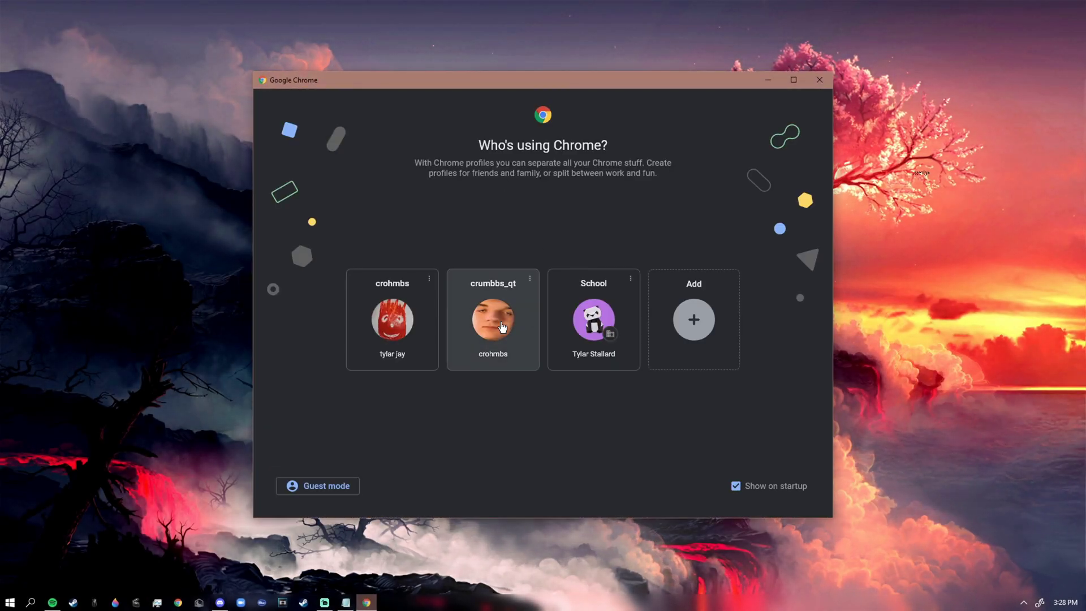
click(493, 320)
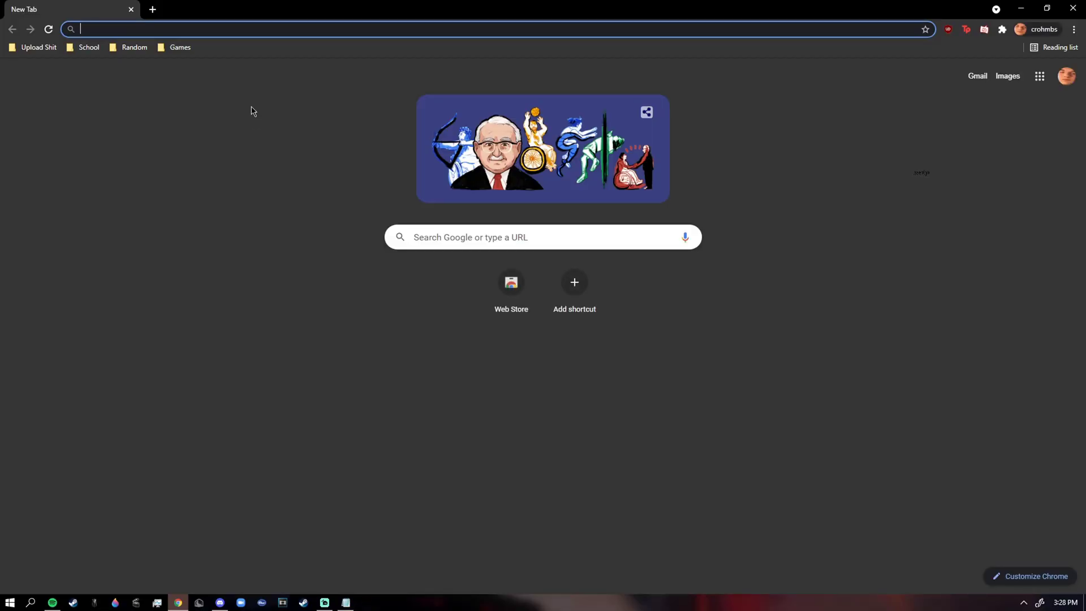
text(reshade.mne)
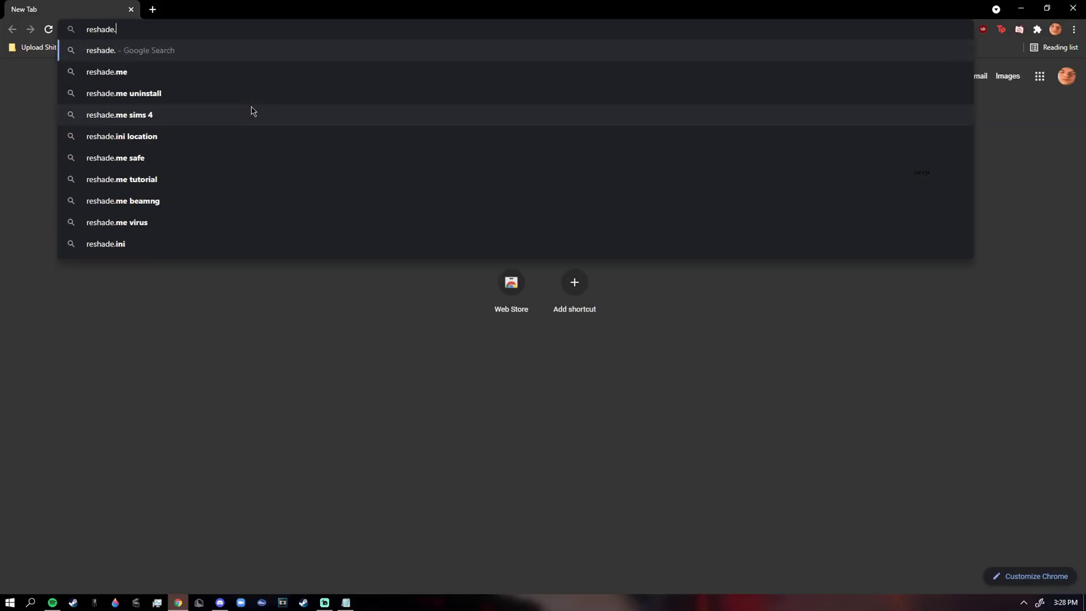
key(BackSpace)
key(BackSpace)
text(e)
key(Return)
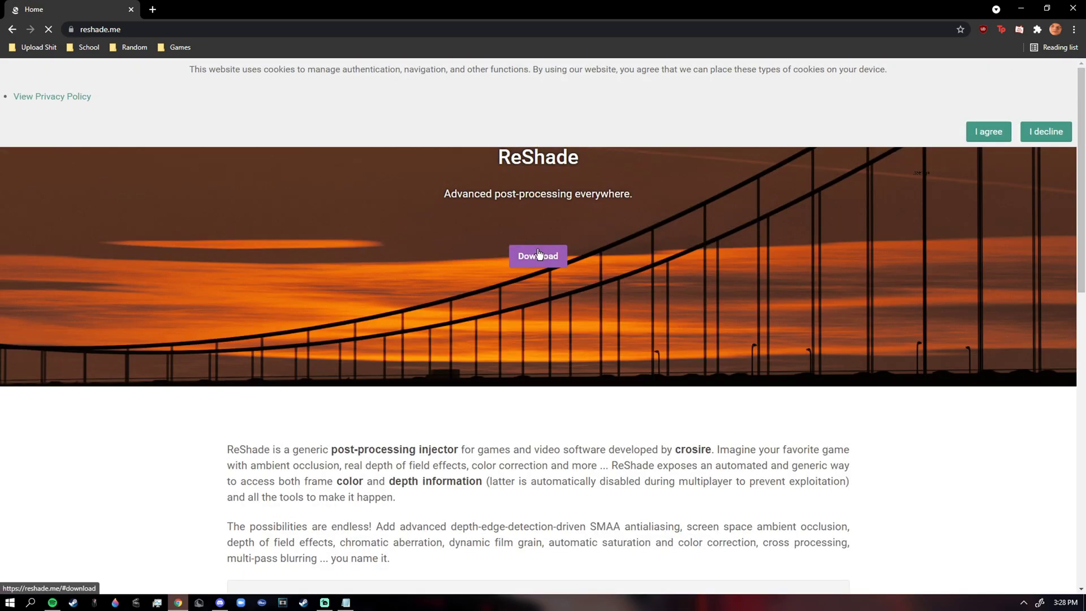
Download ReShade 4.9.1 from the site and run the downloaded setup file
click(540, 254)
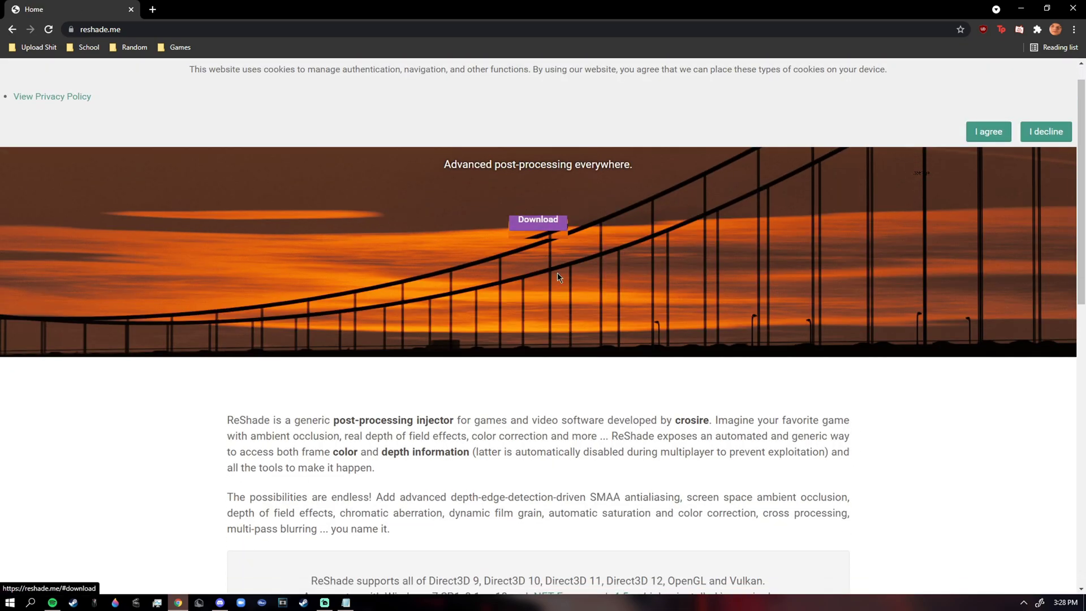
click(562, 485)
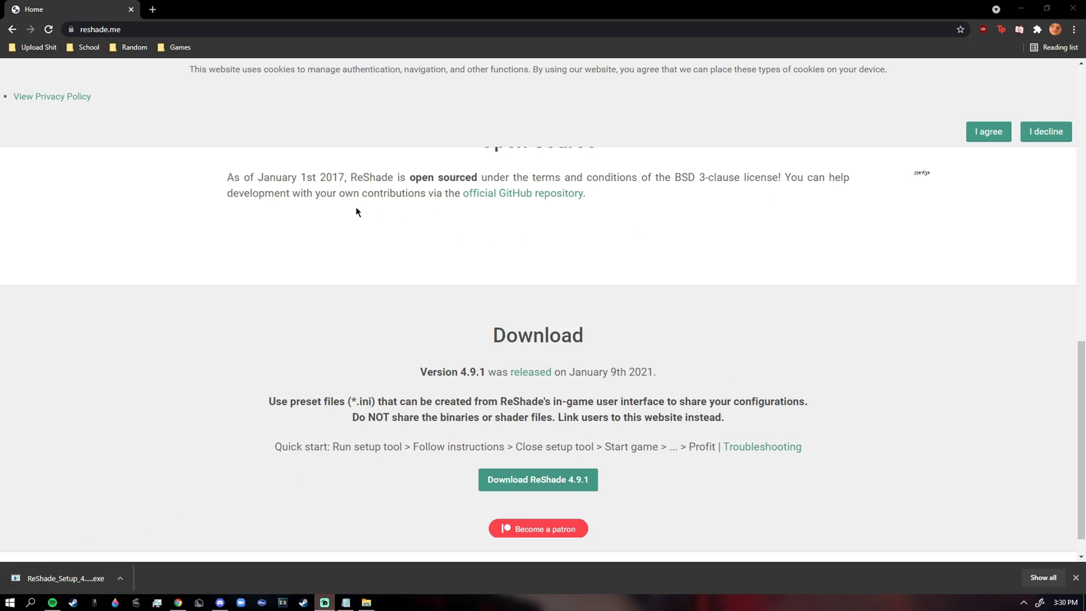
click(76, 582)
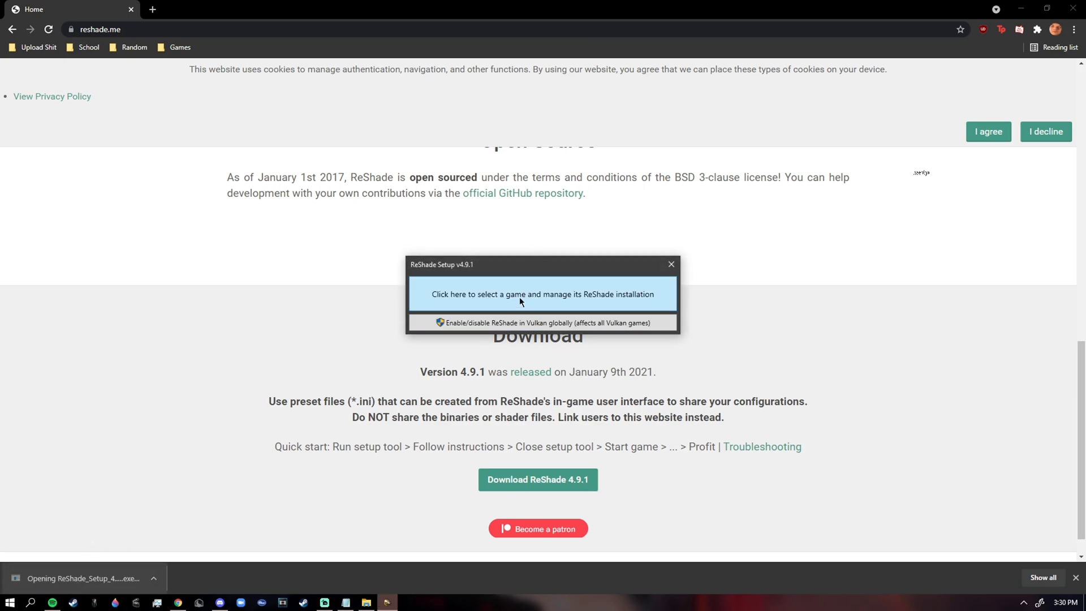
Choose DeadByDaylight-Win64-Shipping.exe as the application for the ReShade installation
click(520, 297)
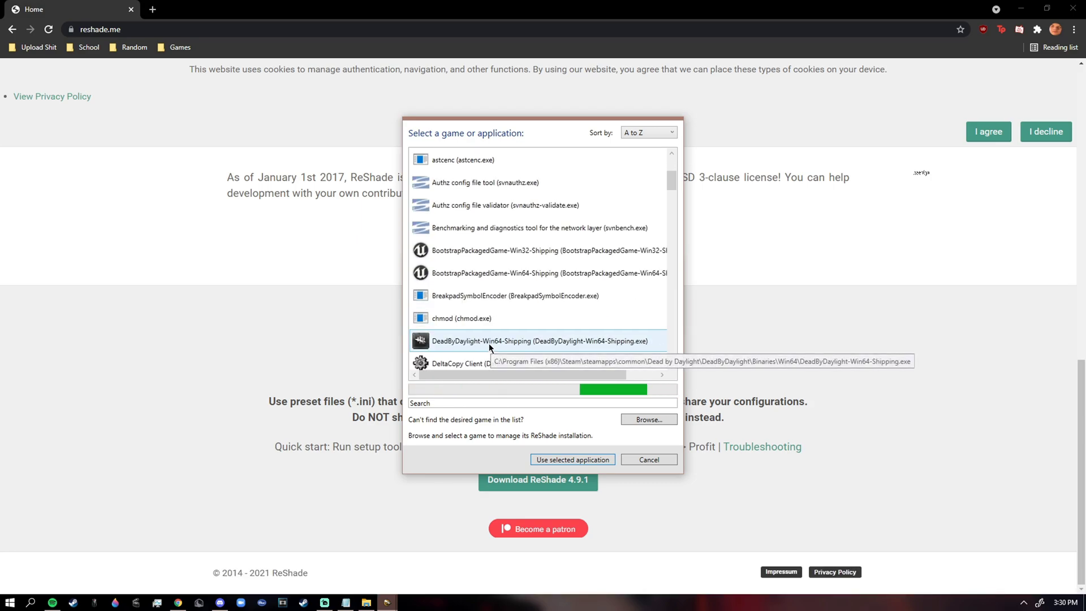
click(489, 344)
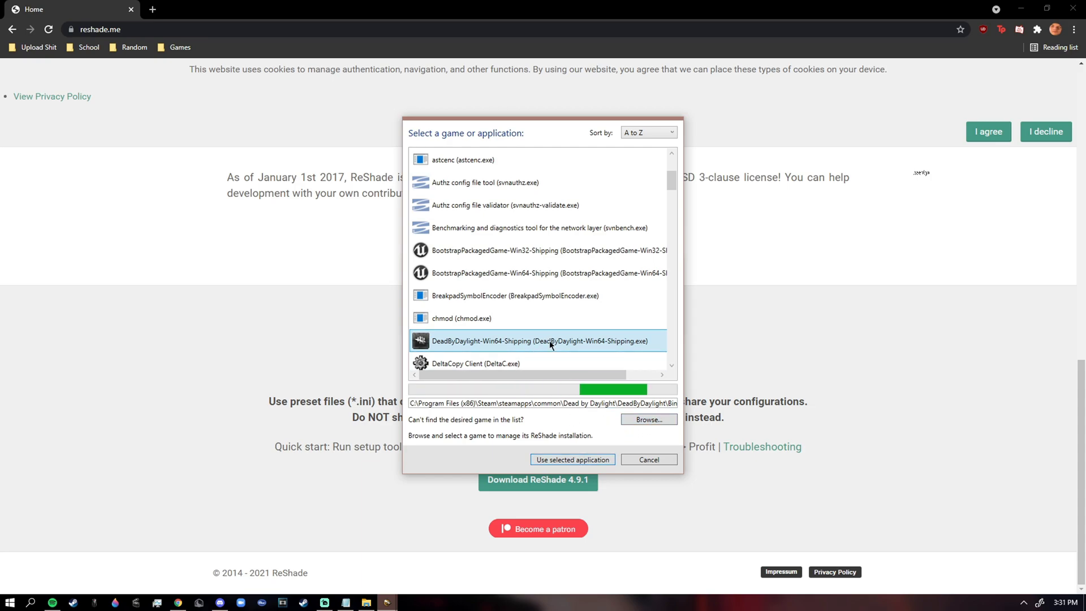
click(568, 460)
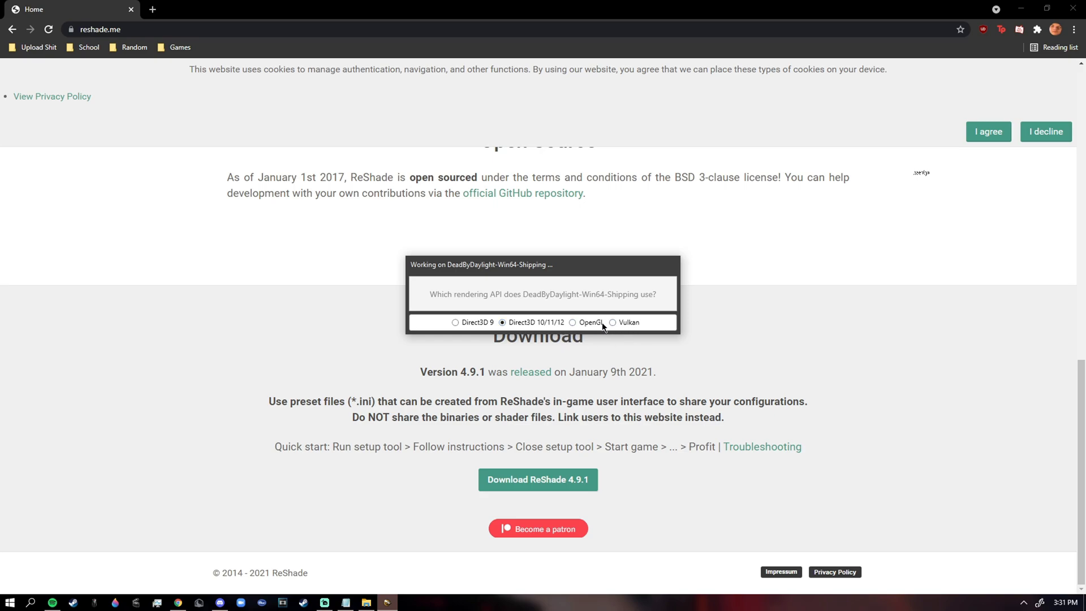
Set the rendering API to Direct3D 10/11/12 and install the checked effect packages
click(538, 327)
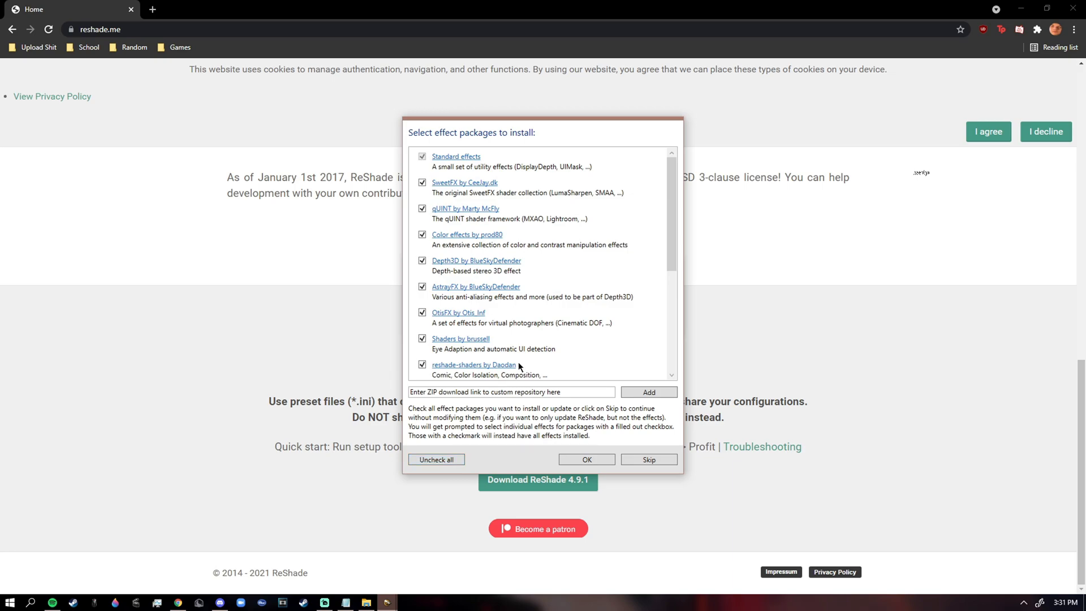
drag(673, 246, 670, 208)
mouse_move(679, 251)
mouse_down()
mouse_move(663, 138)
mouse_move(684, 281)
mouse_move(673, 251)
mouse_up()
click(586, 460)
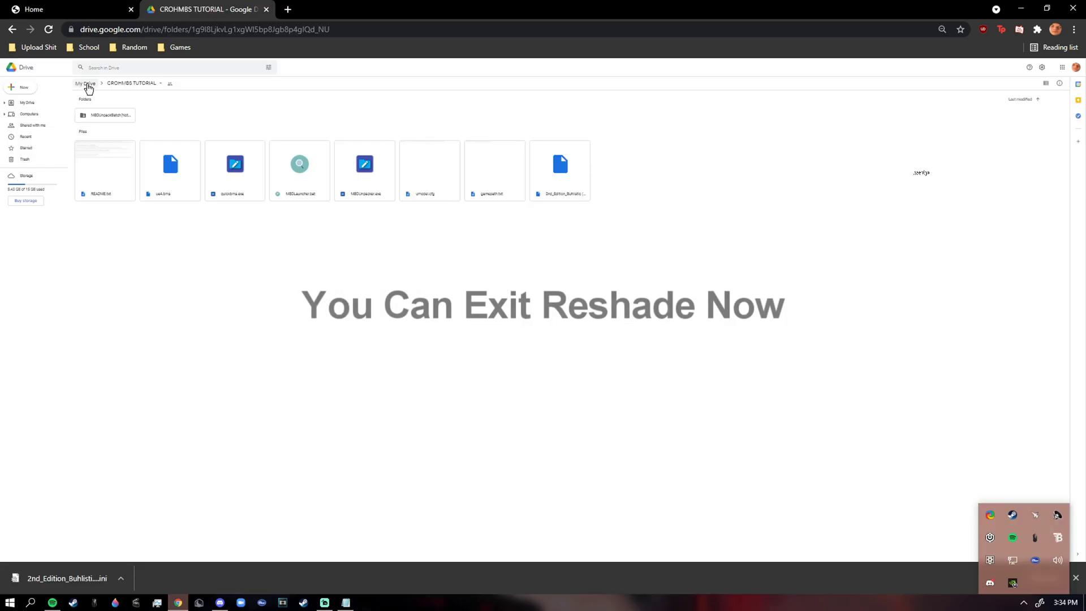
Download the 2nd_Edition_Buhlistic .ini preset from the CROHMBS TUTORIAL folder in Google Drive and keep the file
click(88, 84)
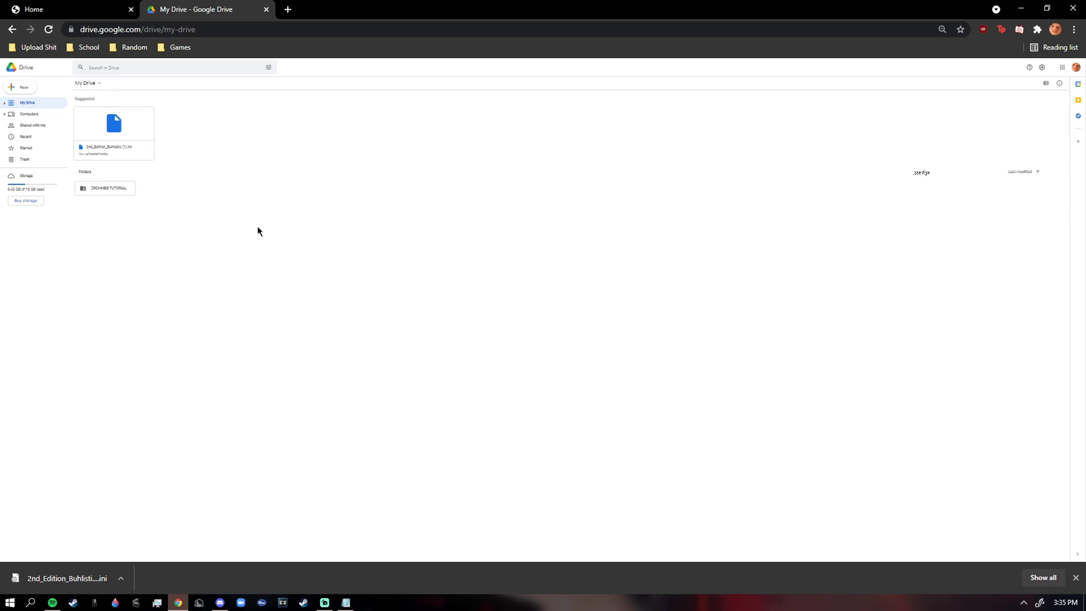
double_click(130, 190)
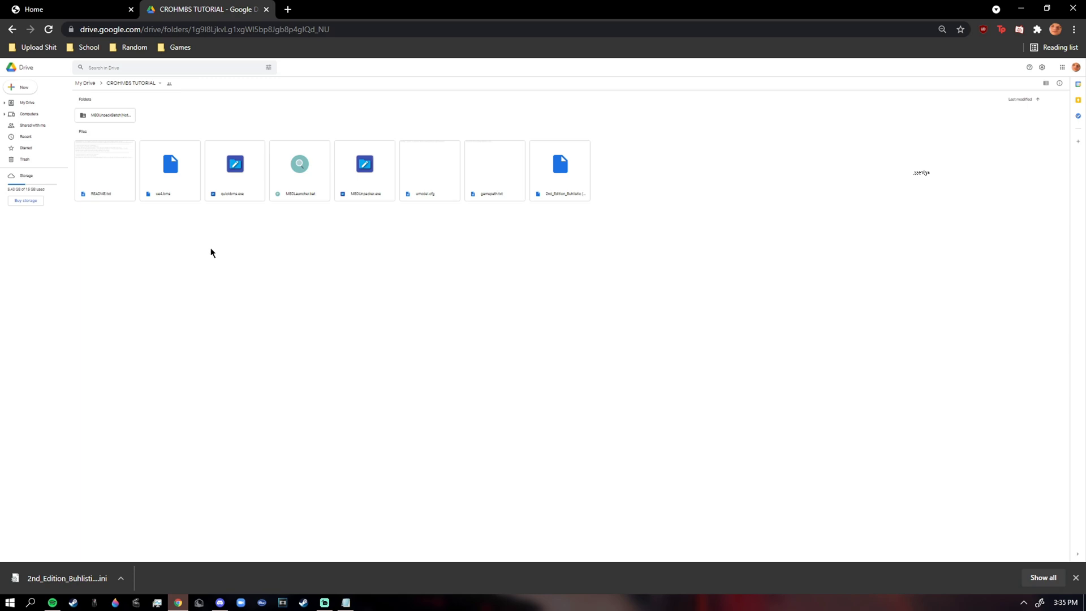
click(578, 181)
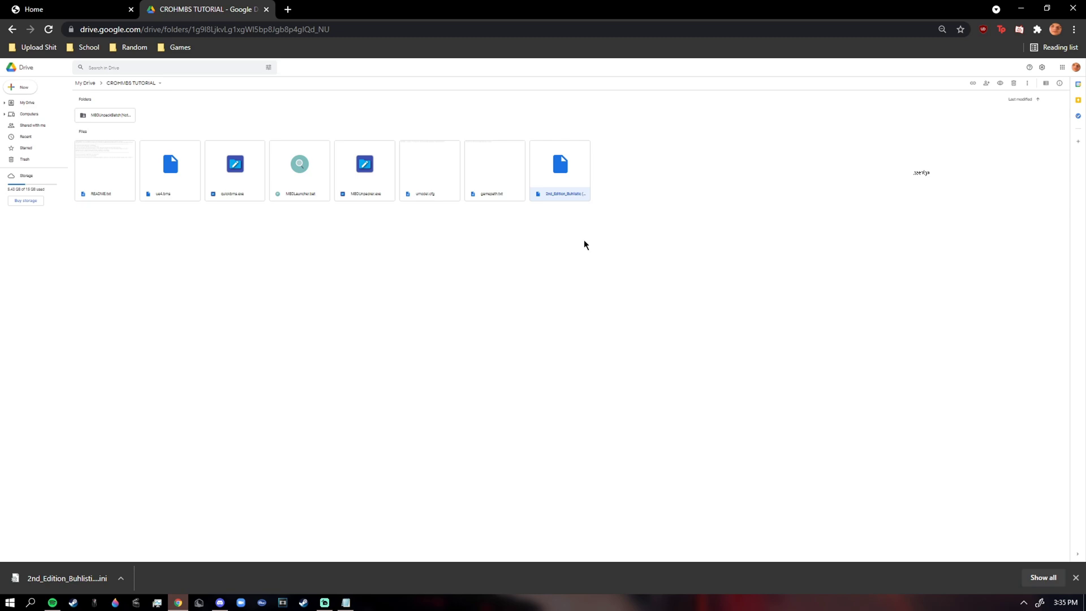
right_click(577, 183)
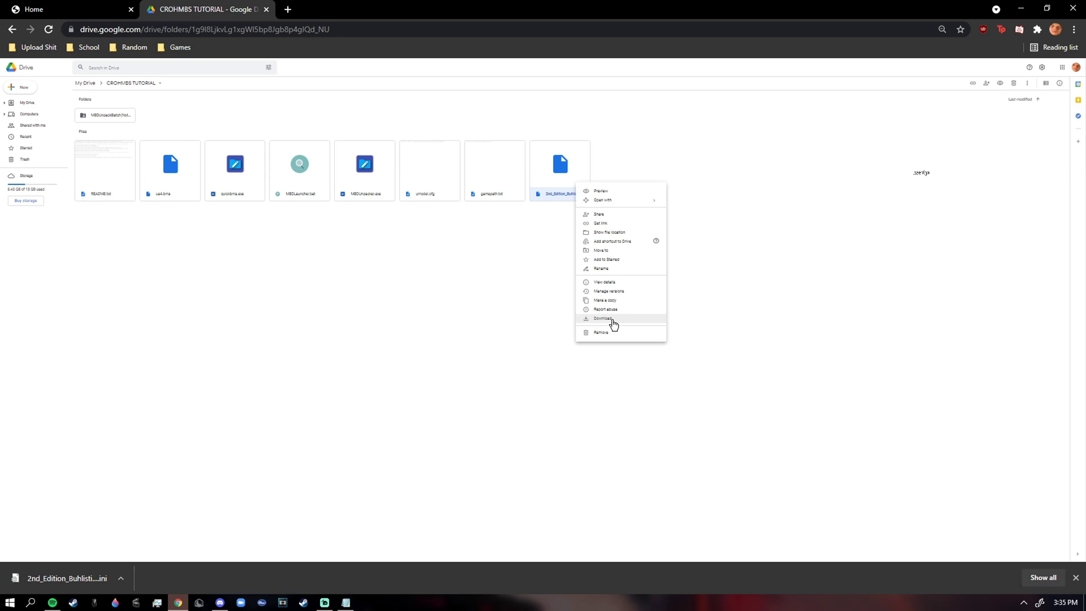
click(613, 319)
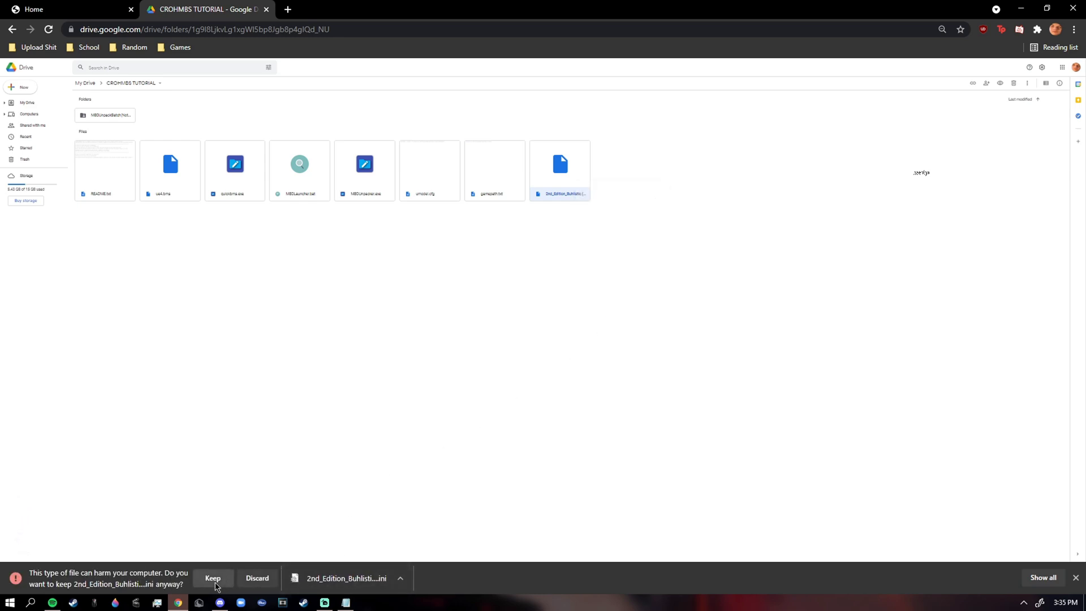
click(214, 583)
Switch to Steam's game library and move its window so the browser's downloads stay reachable
click(1024, 603)
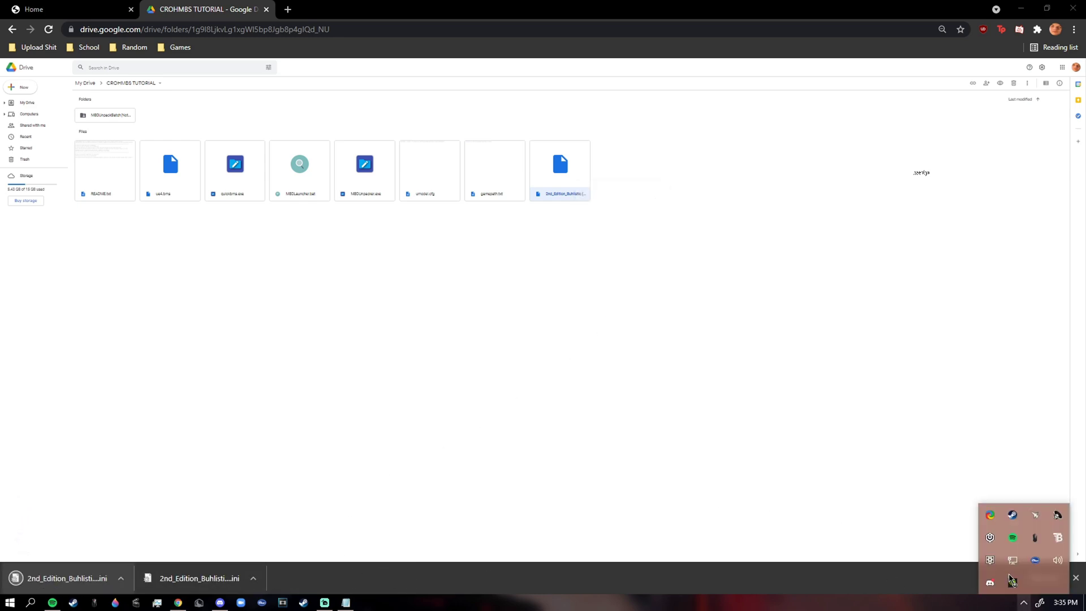
right_click(1013, 516)
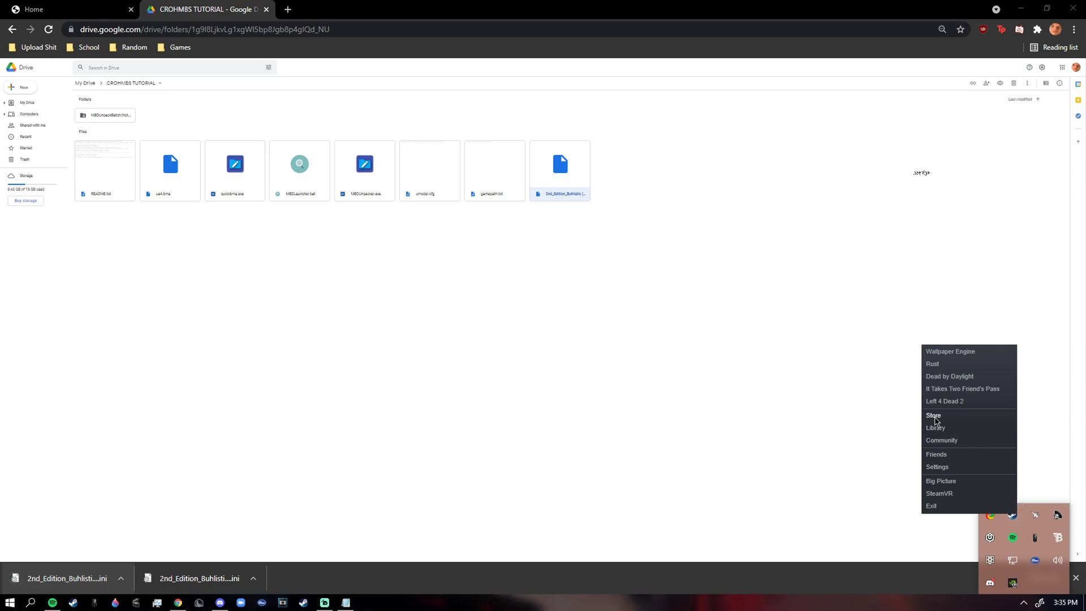
click(941, 429)
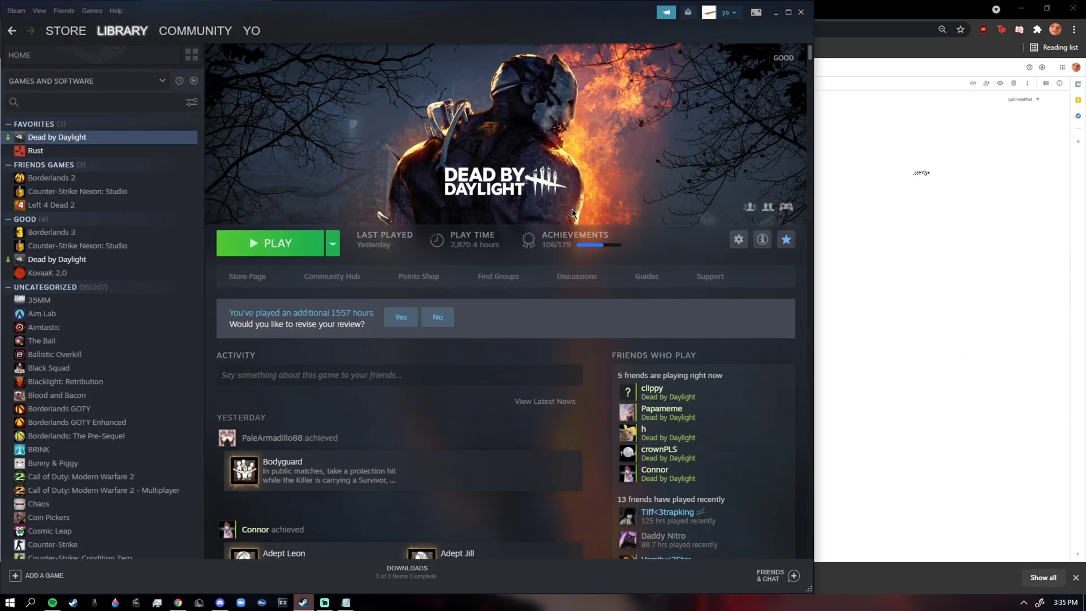
drag(813, 4, 771, 126)
Browse the local files of Dead by Daylight from its game properties
right_click(546, 245)
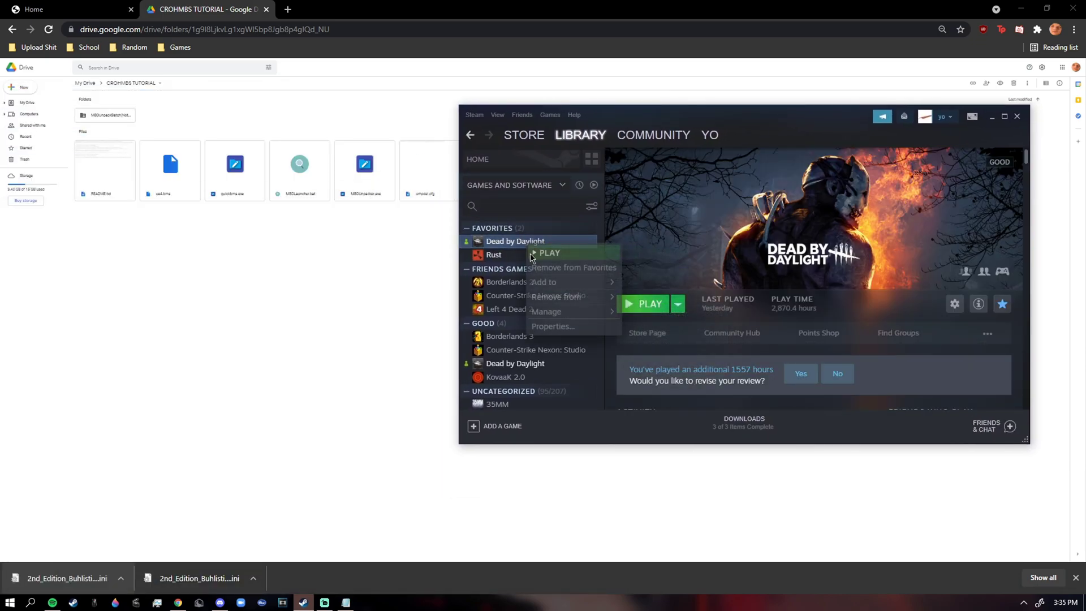
click(749, 241)
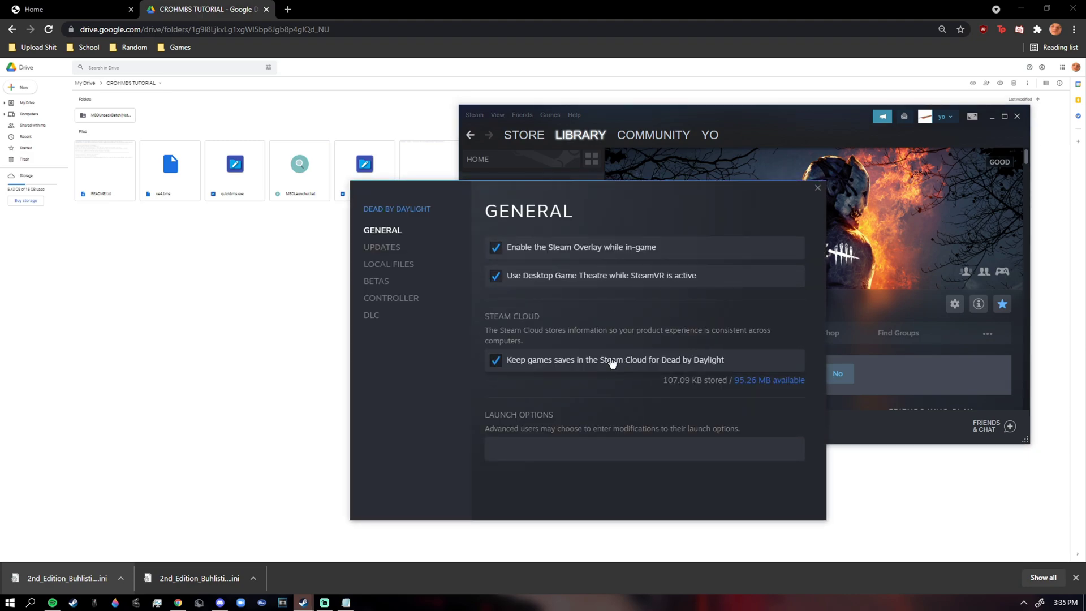
click(389, 264)
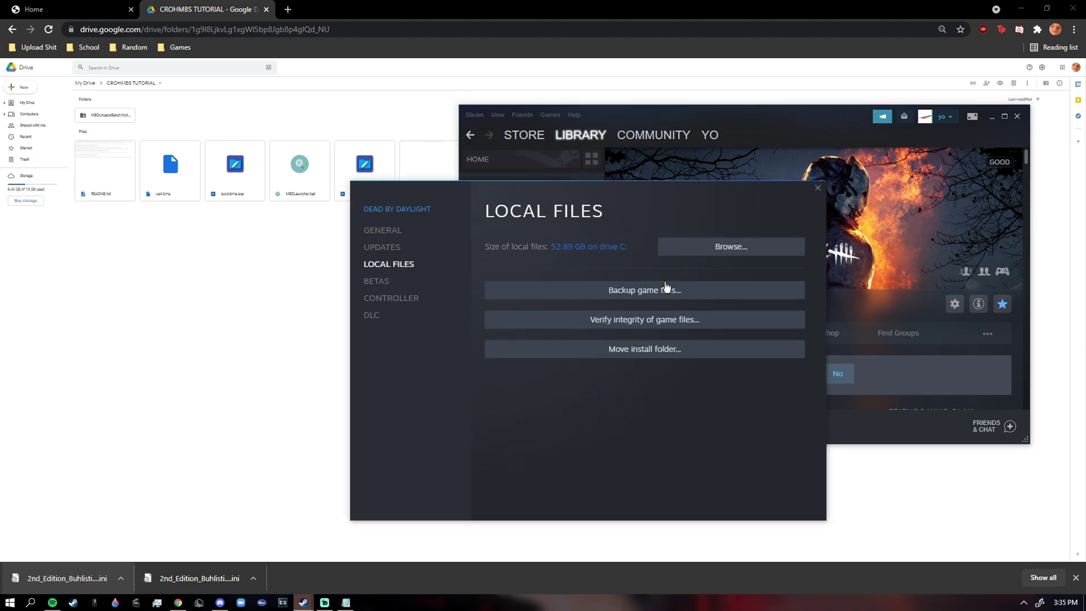
click(725, 253)
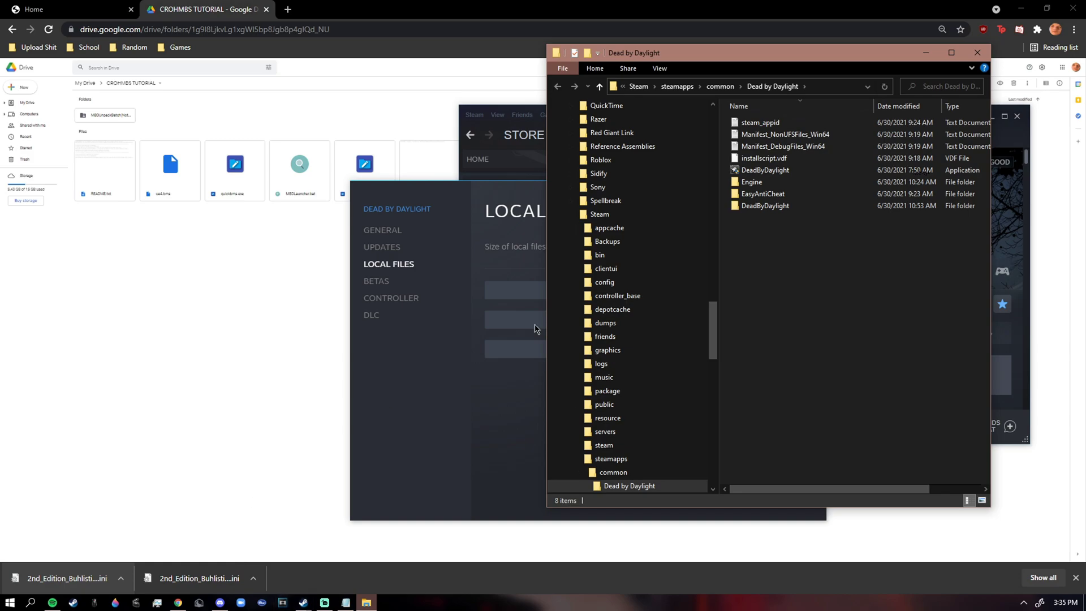
Copy the downloaded 2nd_Edition_Buhlistic preset into the game's DeadByDaylight\Binaries\Win64 folder
double_click(770, 207)
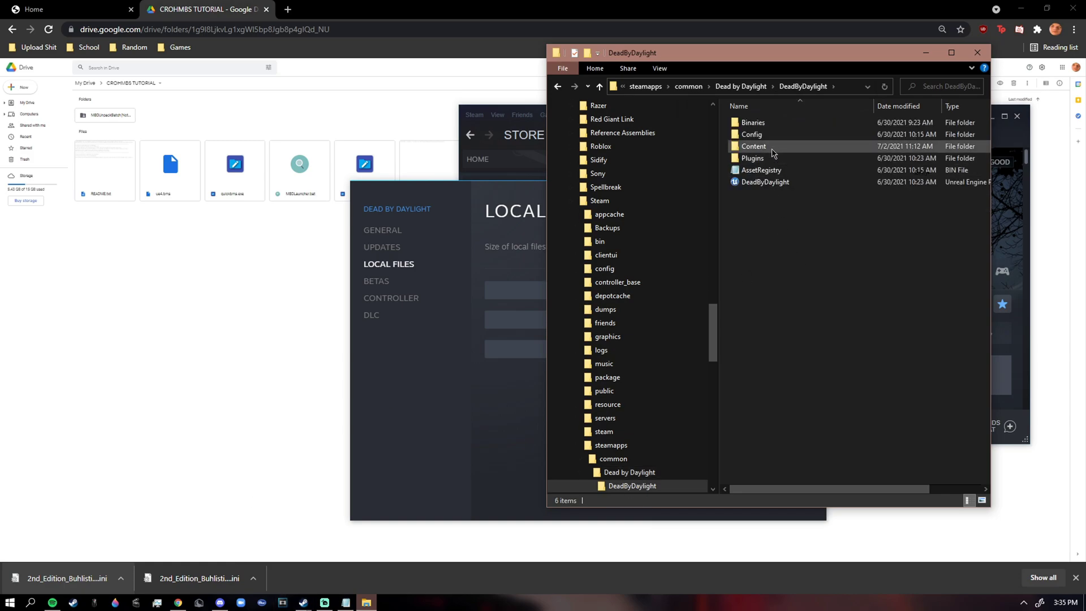
double_click(773, 122)
double_click(778, 123)
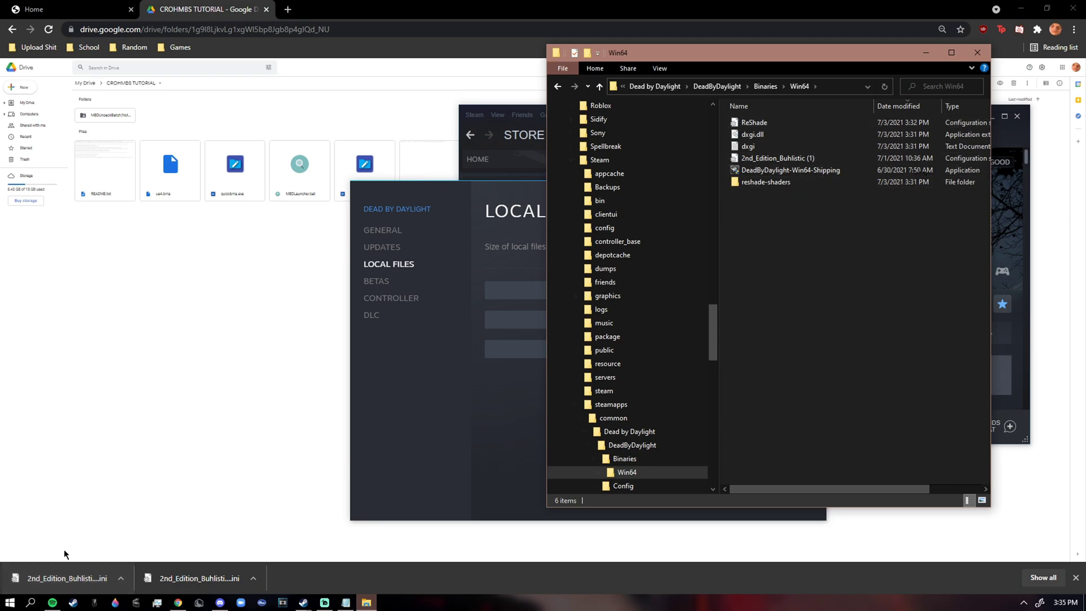
drag(72, 585, 764, 205)
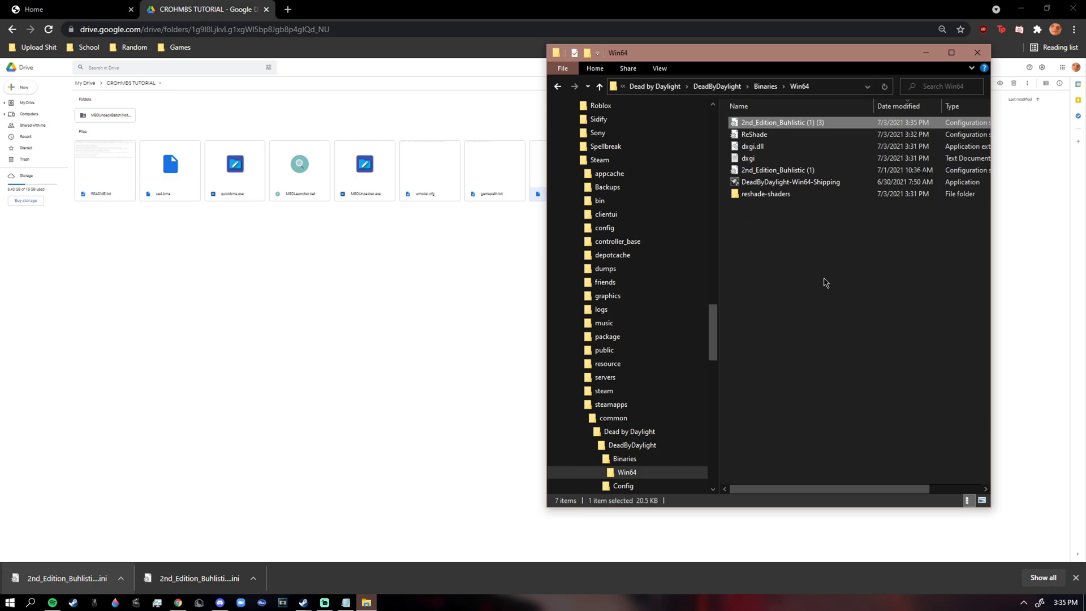
Delete the older duplicate preset 2nd_Edition_Buhlistic (1) from the Win64 folder
click(807, 182)
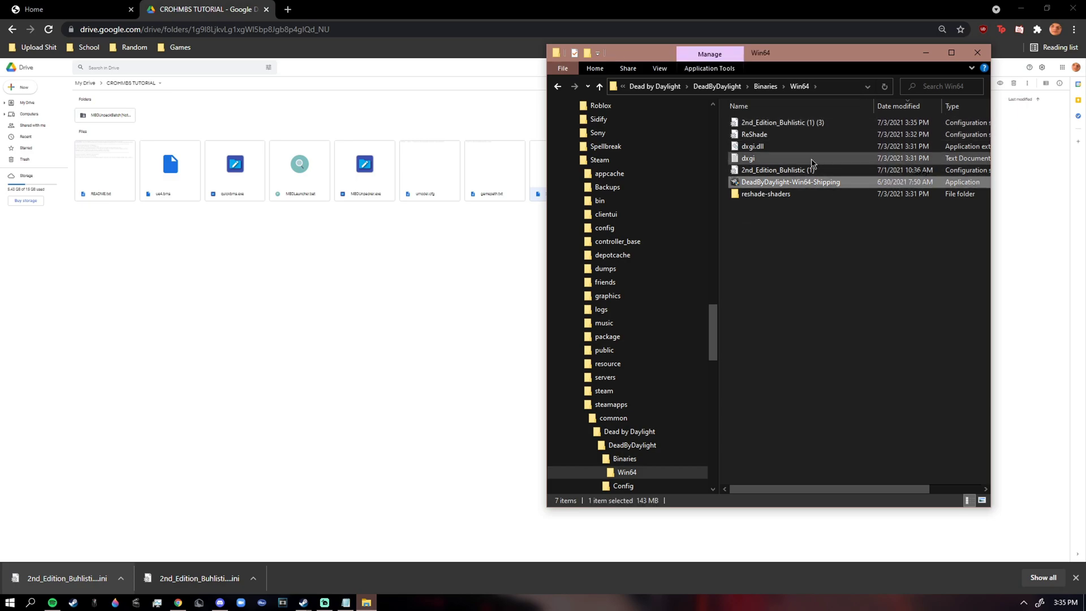
click(807, 171)
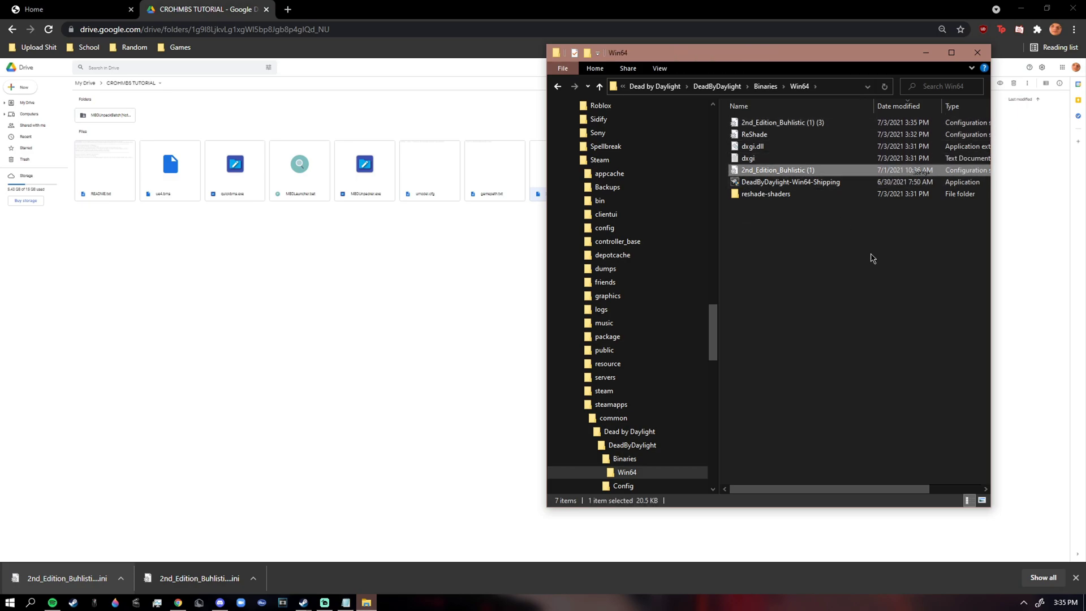
key(Delete)
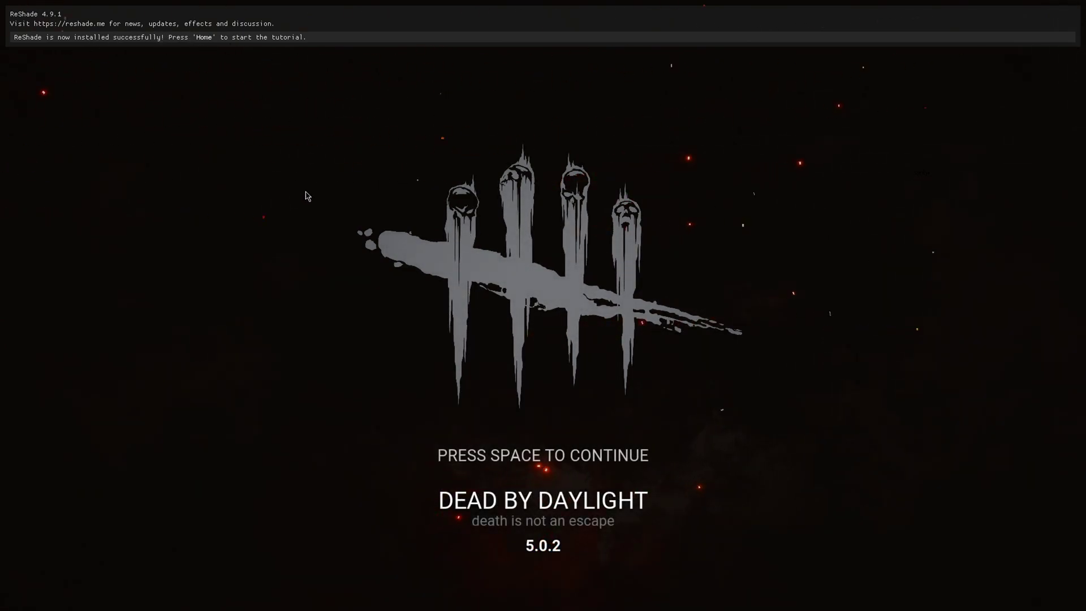
Enter Dead by Daylight from its title screen, then advance the ReShade overlay's tutorial to the effects list
key(space)
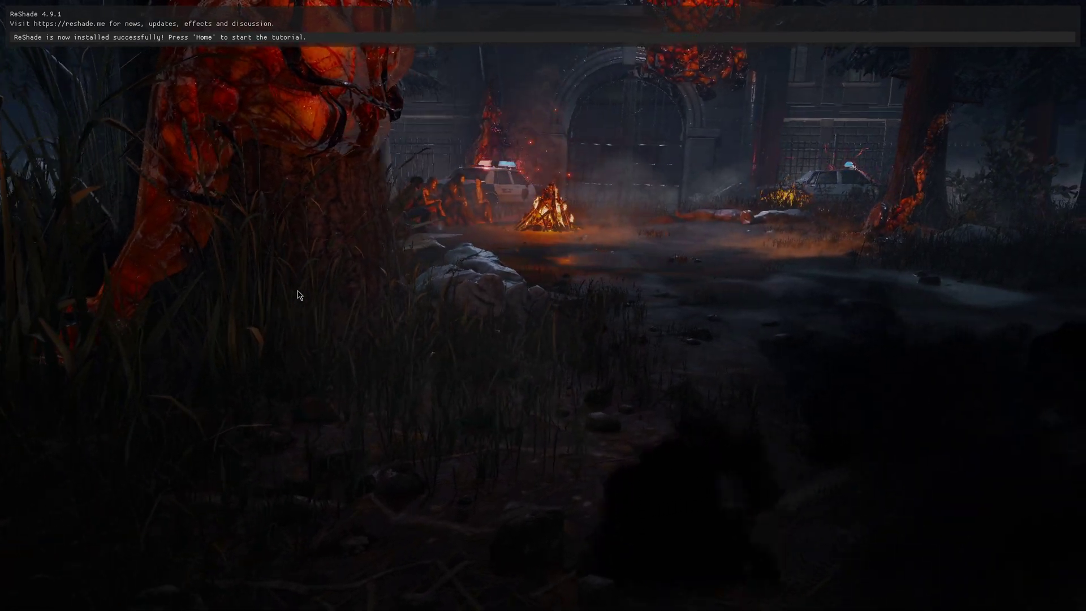
key(Home)
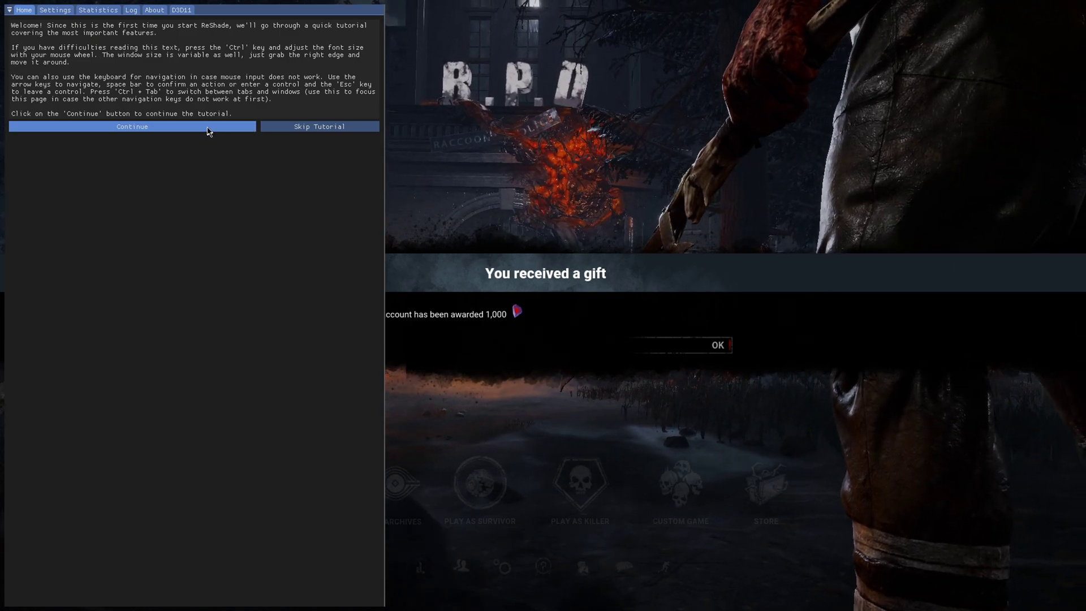
click(201, 127)
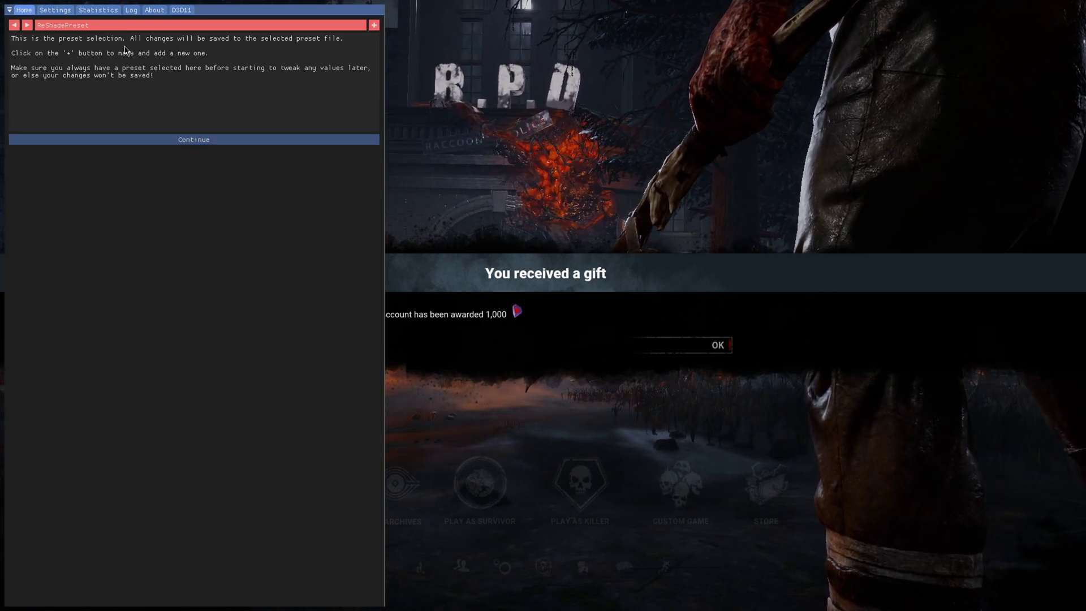
click(196, 141)
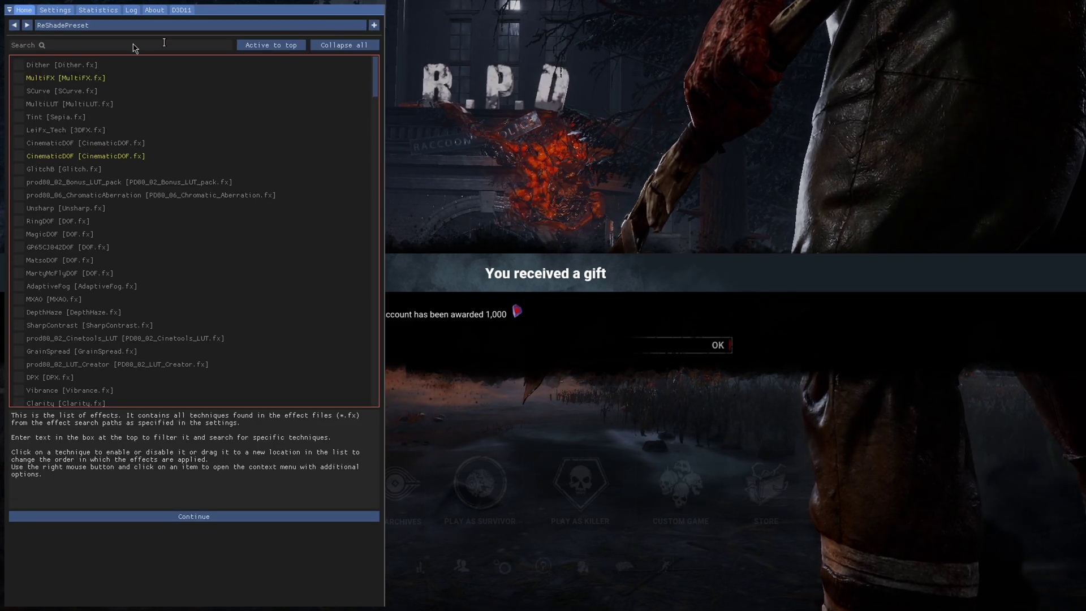
scroll(113, 254, down, 10)
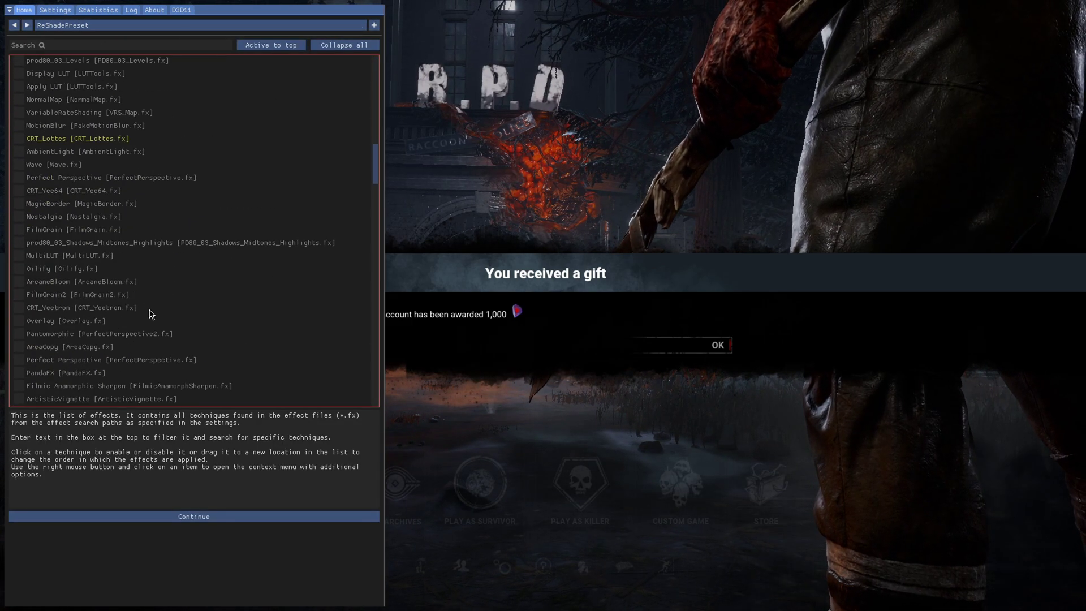
Finish the remaining pages of the ReShade overlay's tutorial
scroll(150, 310, up, 7)
click(203, 516)
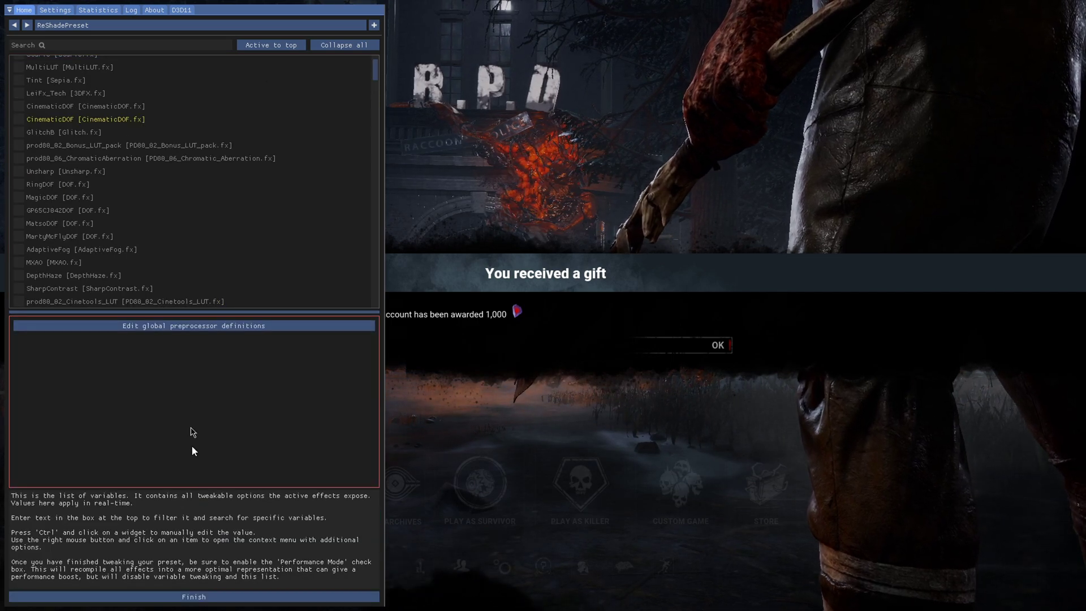
click(212, 596)
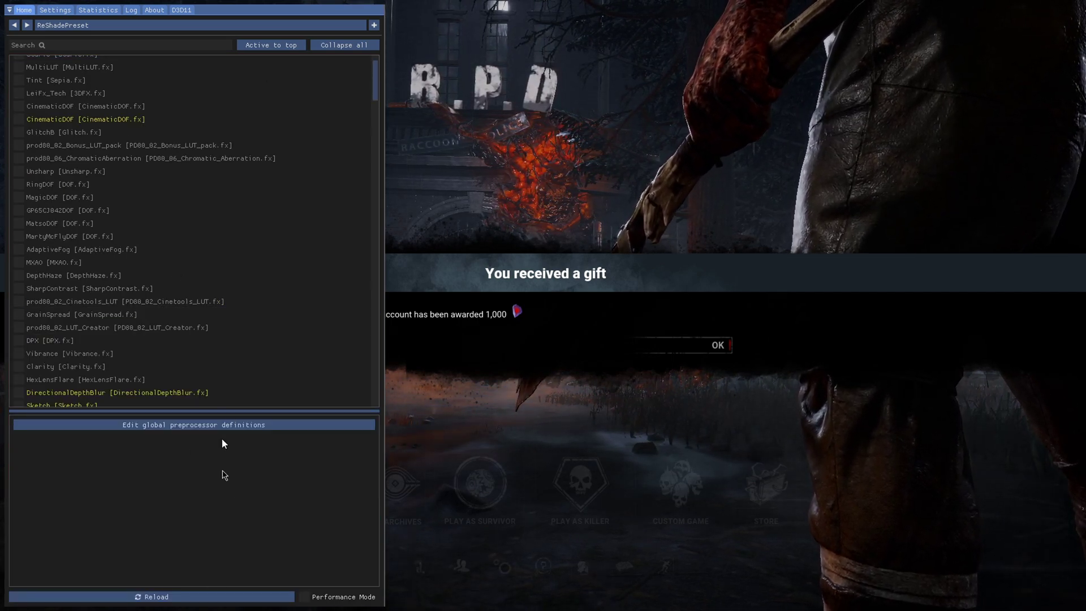
Load the preset 2nd_Edition_Buhlistic (1) (3).ini in ReShade, then close the overlay
scroll(192, 368, up, 1)
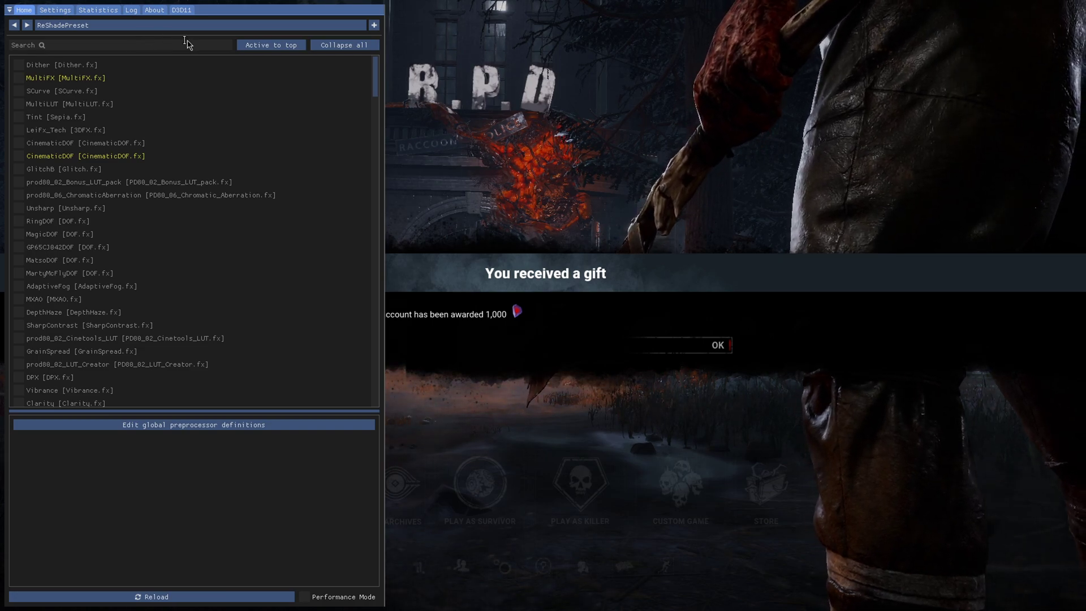
click(317, 25)
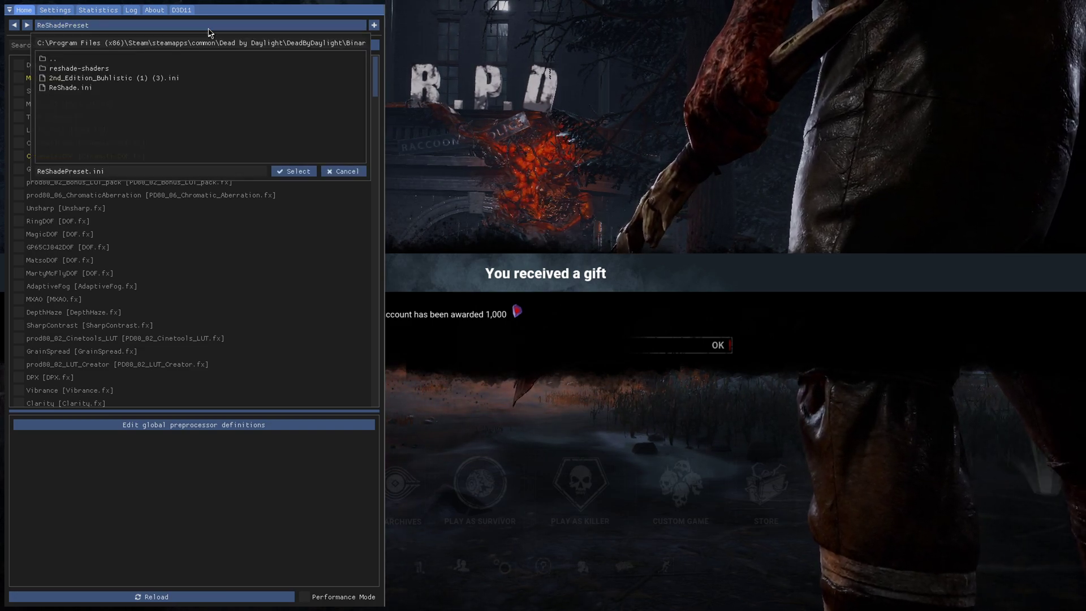
click(134, 78)
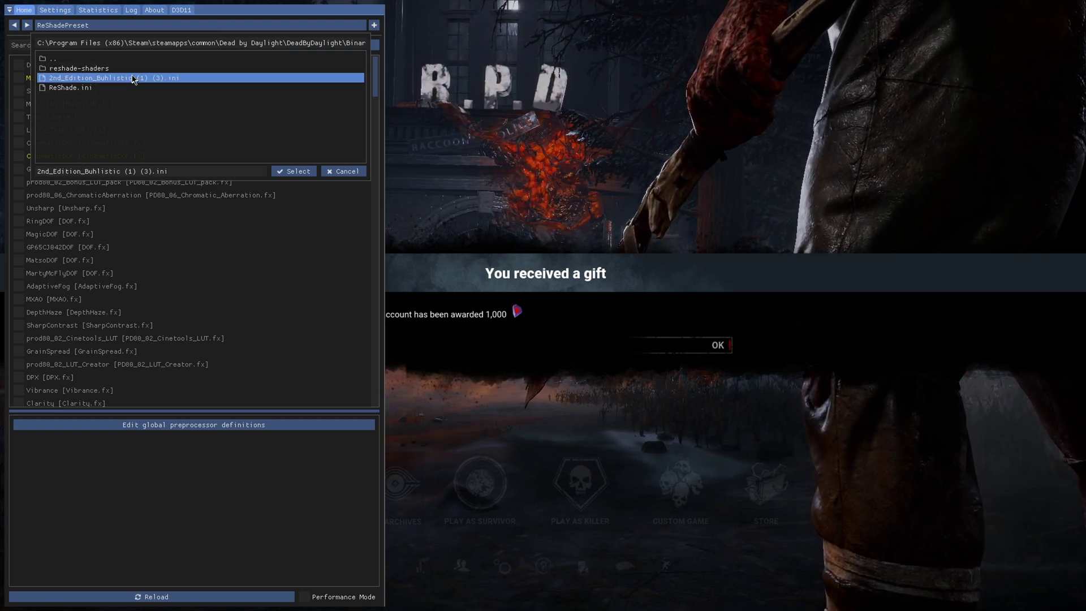
click(294, 171)
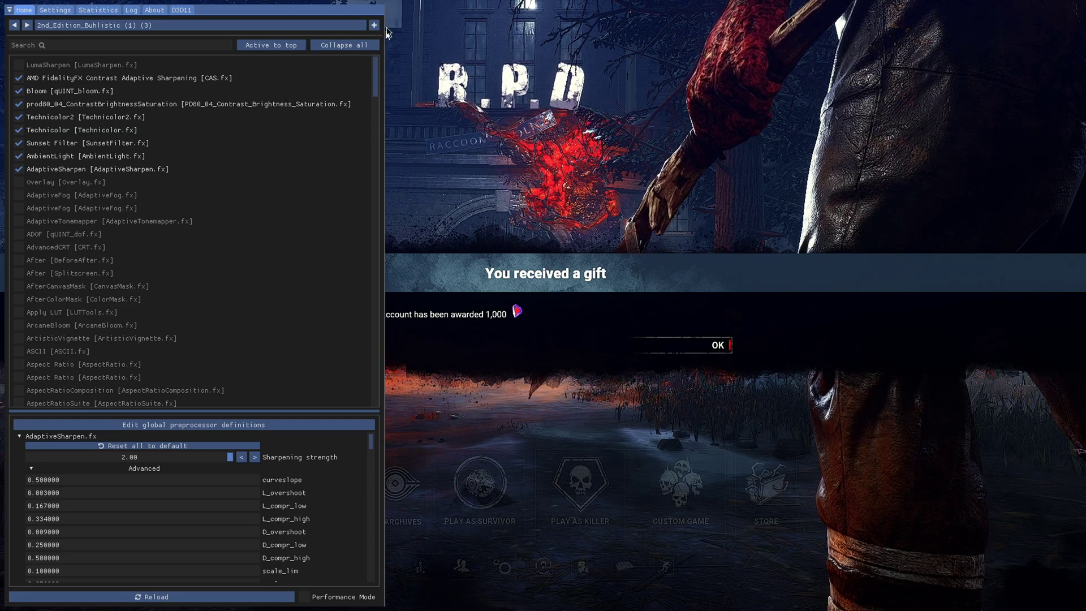
key(Home)
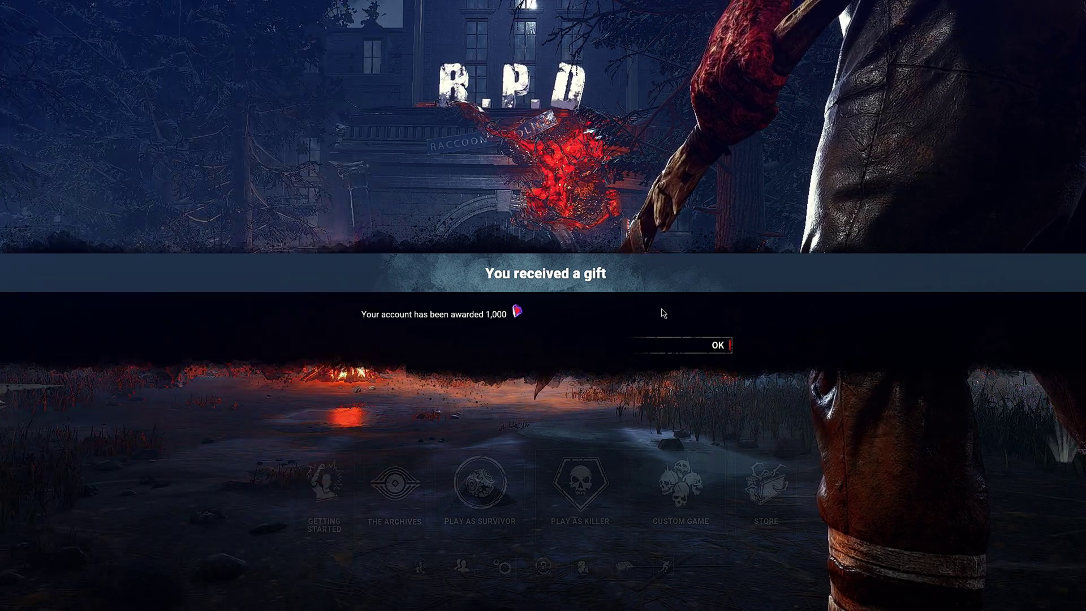
Dismiss the gift notice and choose Play as Survivor in the game's main menu
click(718, 344)
key(Escape)
click(480, 492)
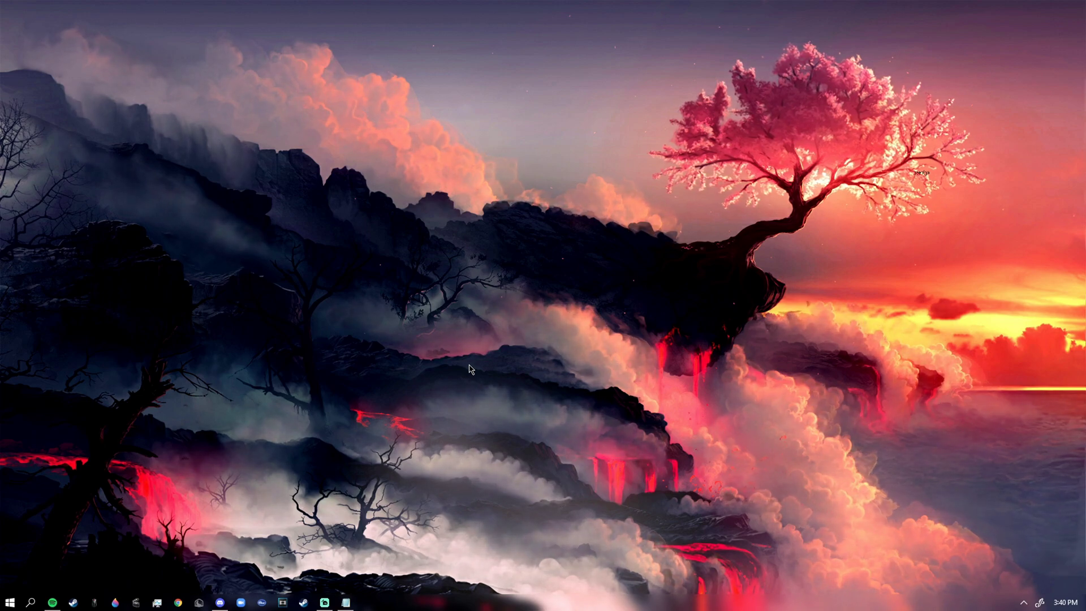
Open the local application data folder by running %localappdata%
key(super)
key(super)
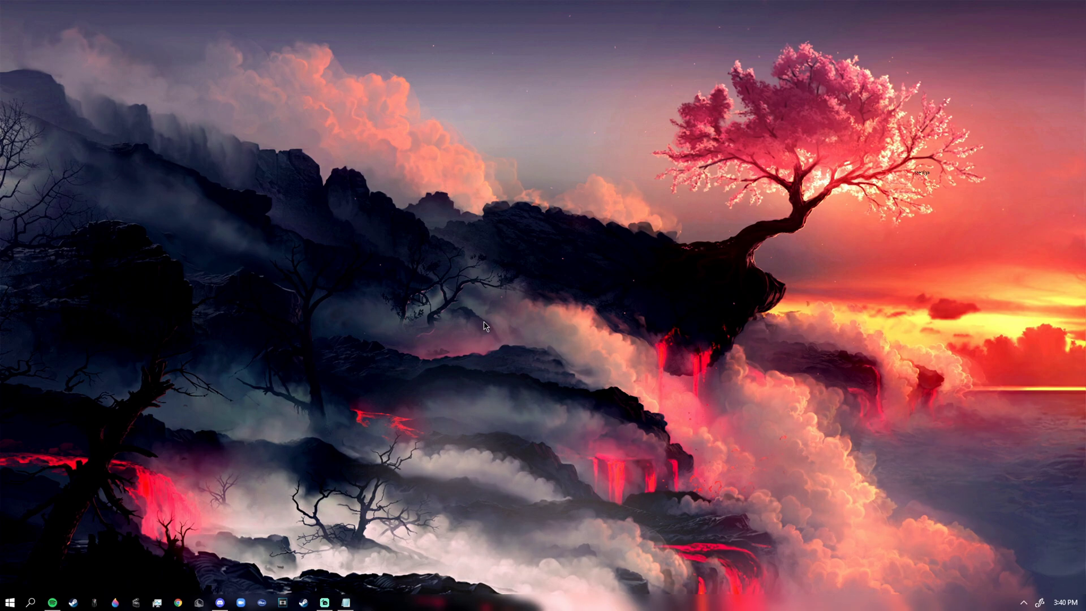
key(super+r)
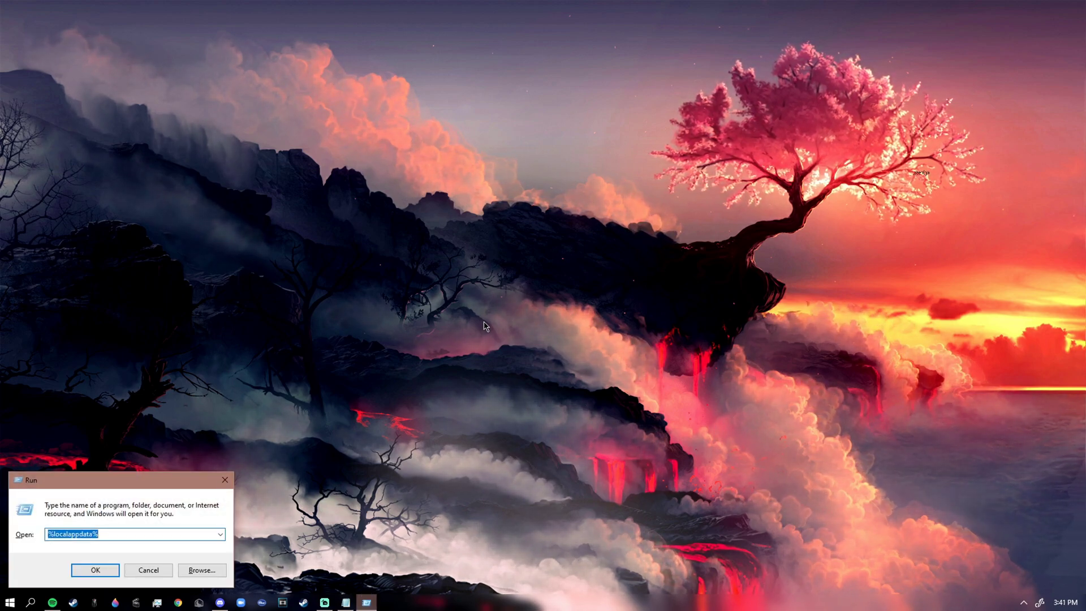
text(%l)
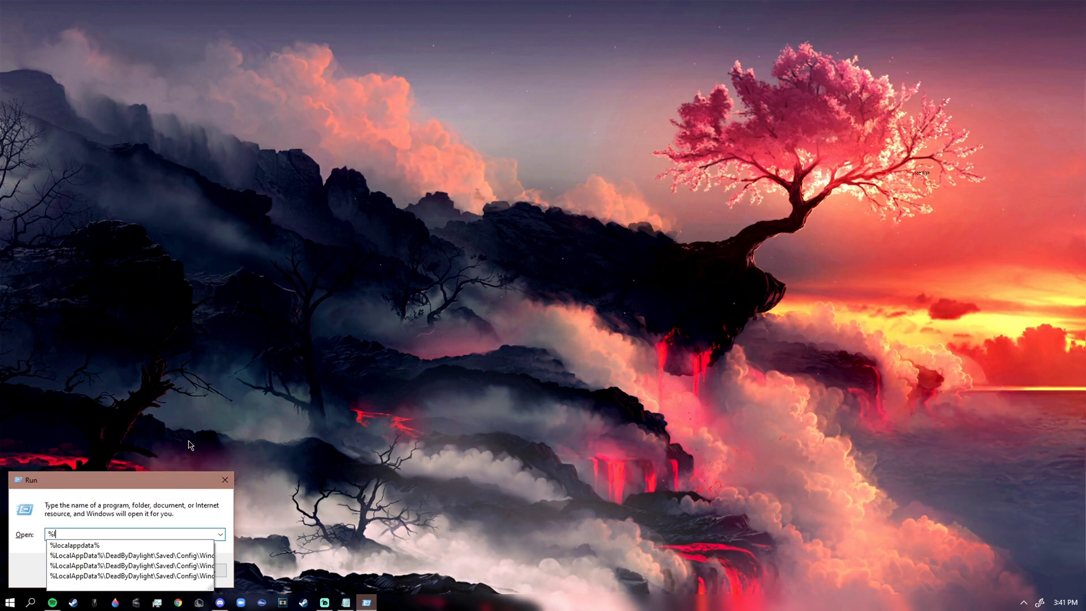
text(ocalappdata%)
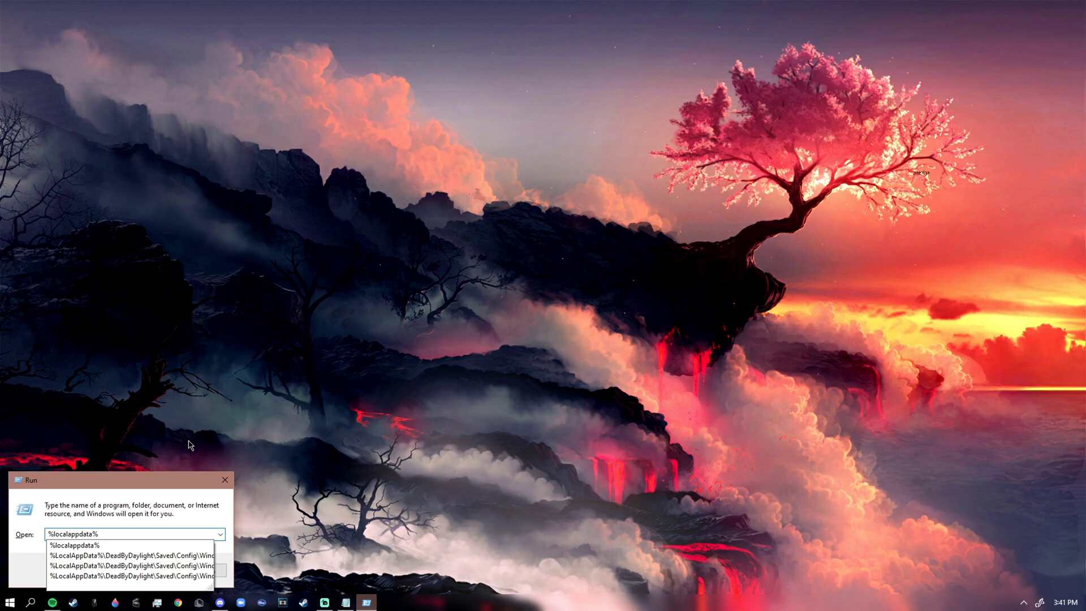
key(Return)
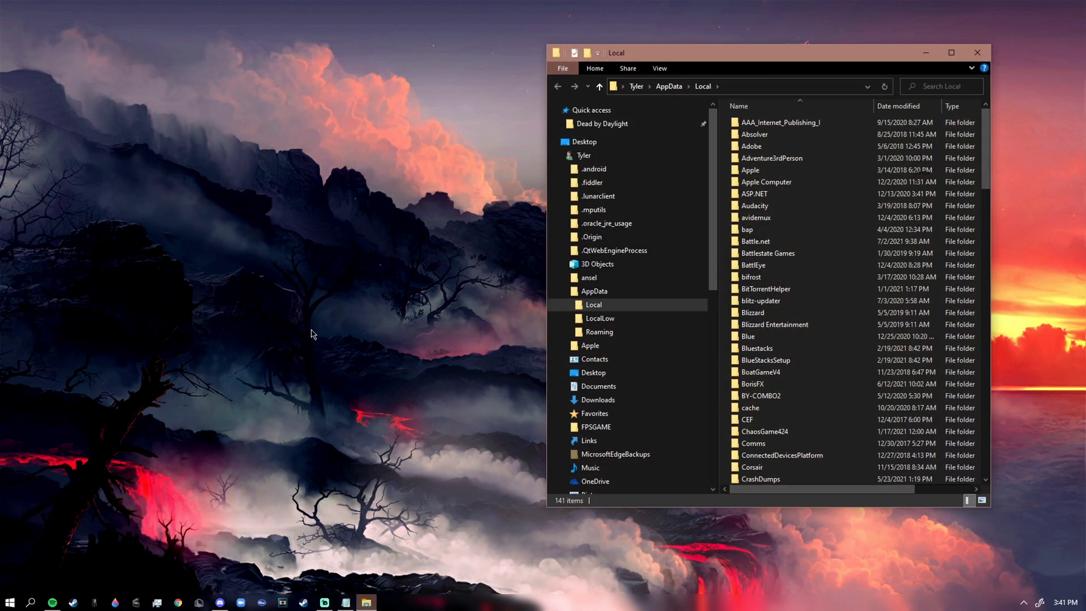
Open the game's configuration folder DeadByDaylight\Saved\Config\WindowsNoEditor inside the Local folder
scroll(800, 316, down, 10)
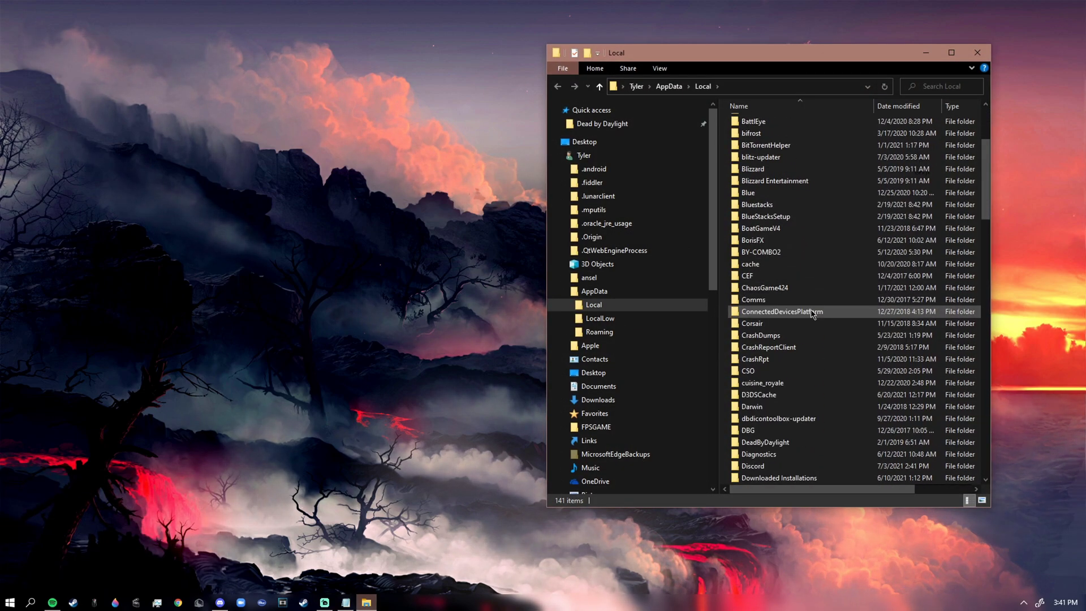
scroll(806, 326, down, 13)
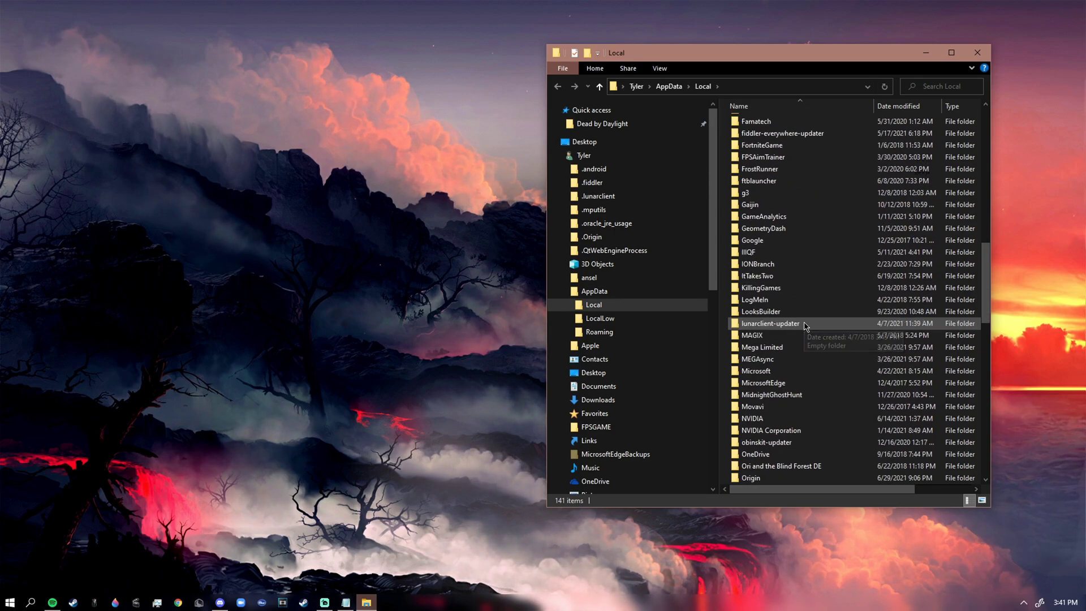
scroll(804, 331, up, 13)
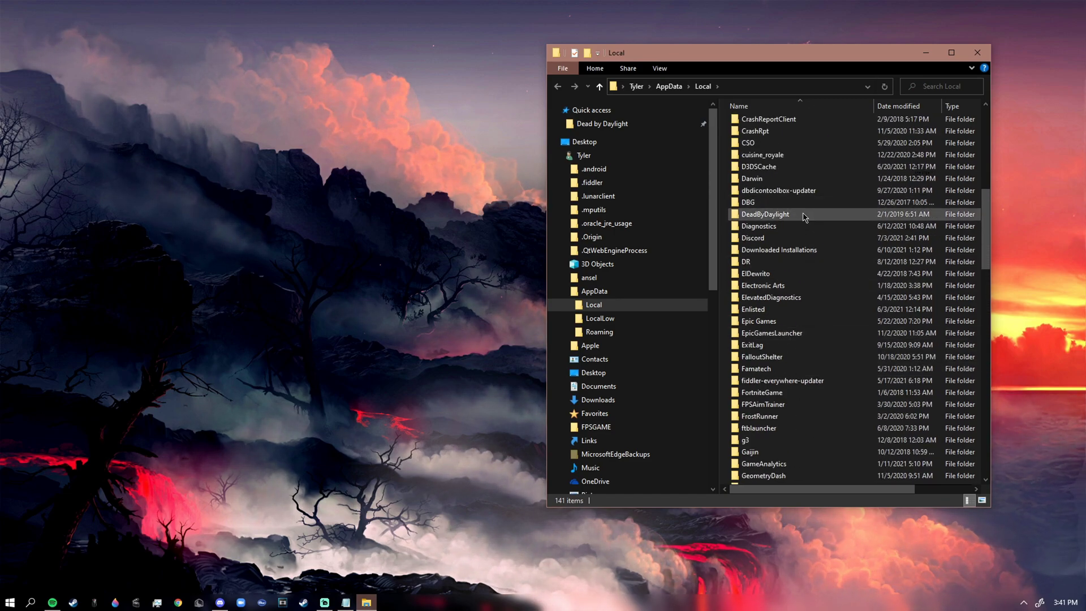
double_click(781, 214)
double_click(798, 135)
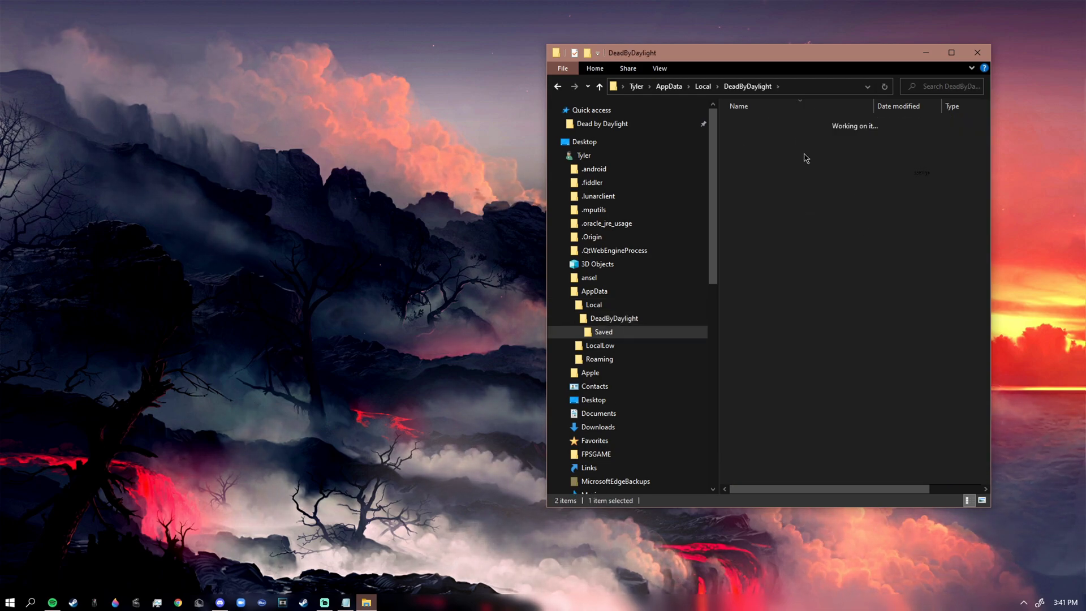
double_click(799, 158)
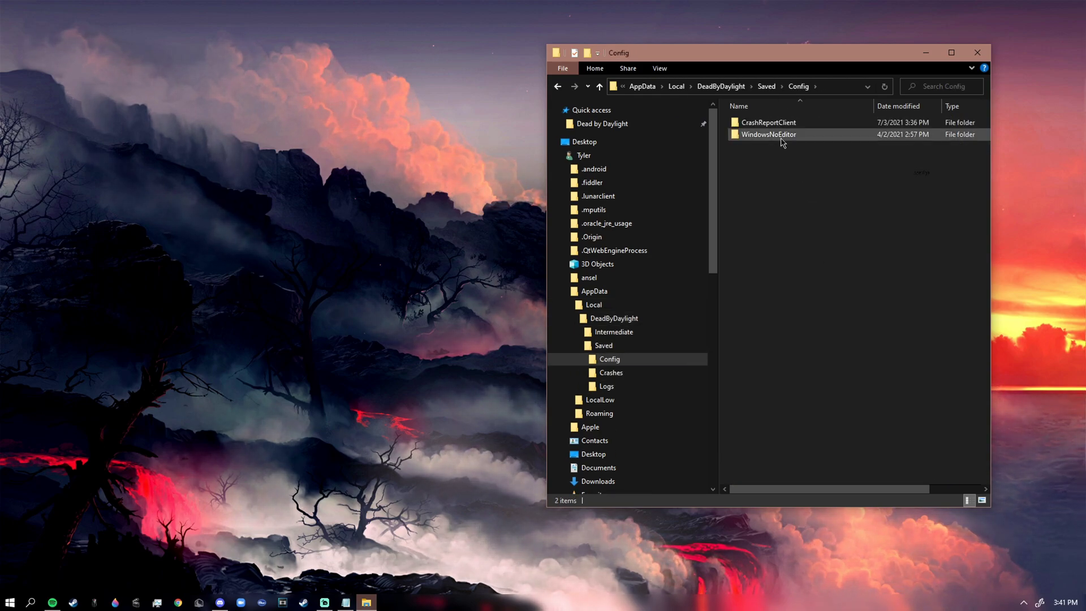
double_click(781, 135)
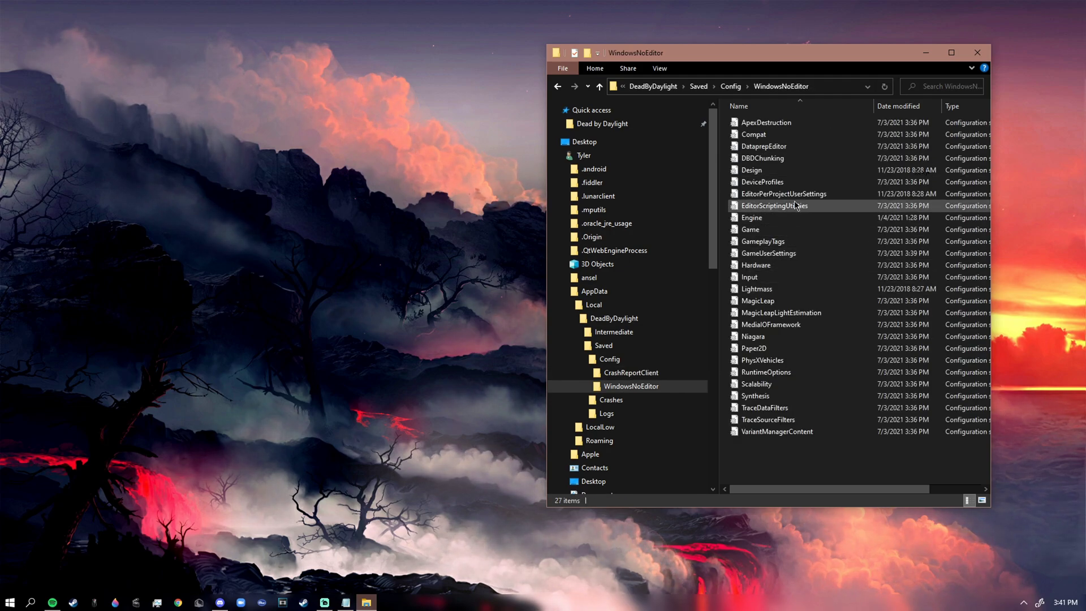
Check the Engine configuration file's properties for its Read-only attribute, then close them
click(782, 218)
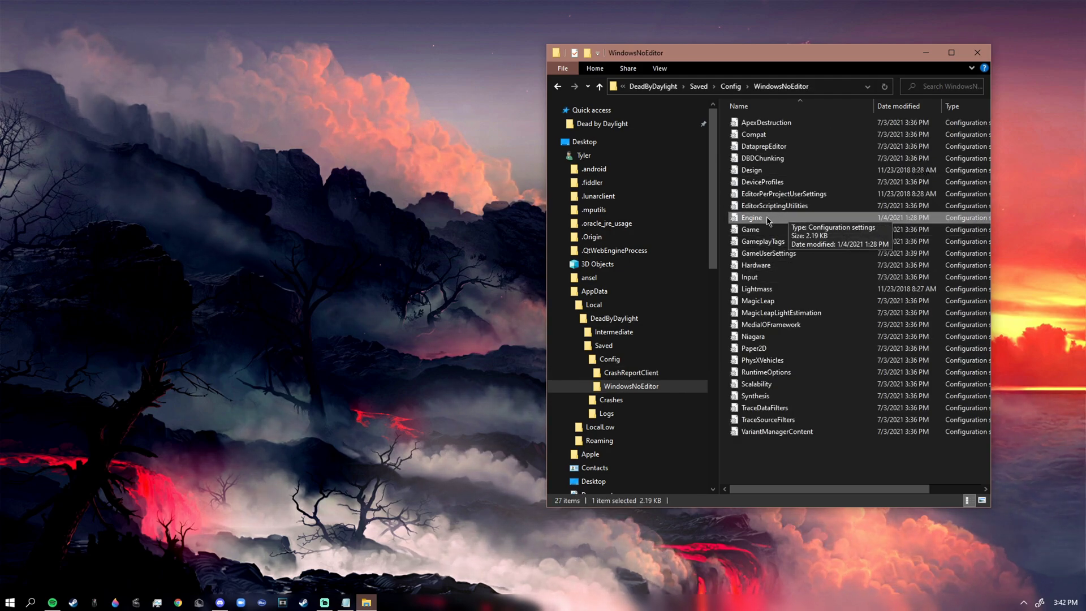
right_click(768, 219)
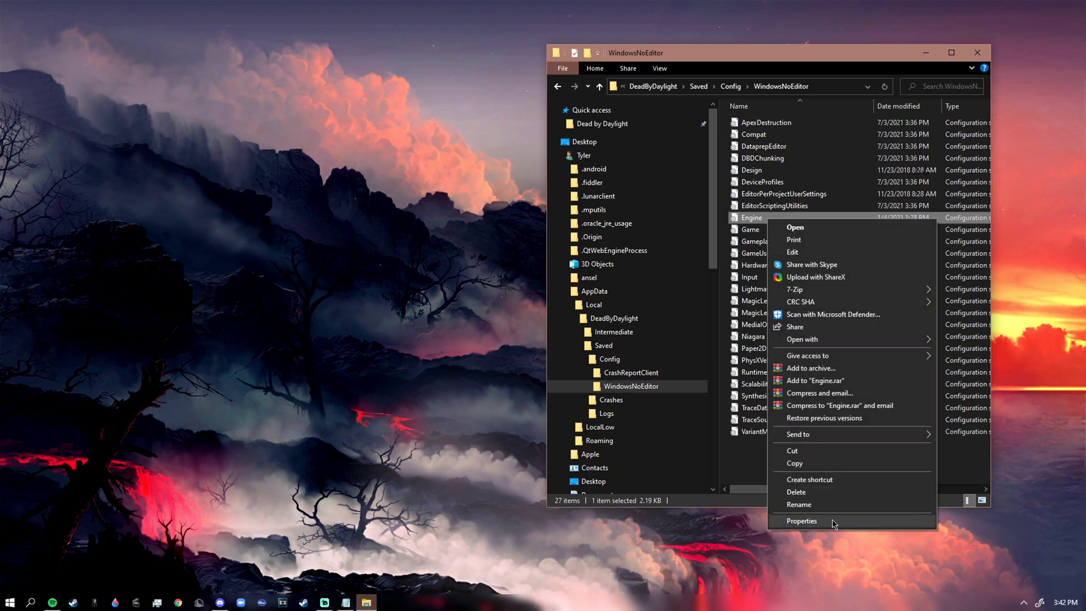
click(799, 517)
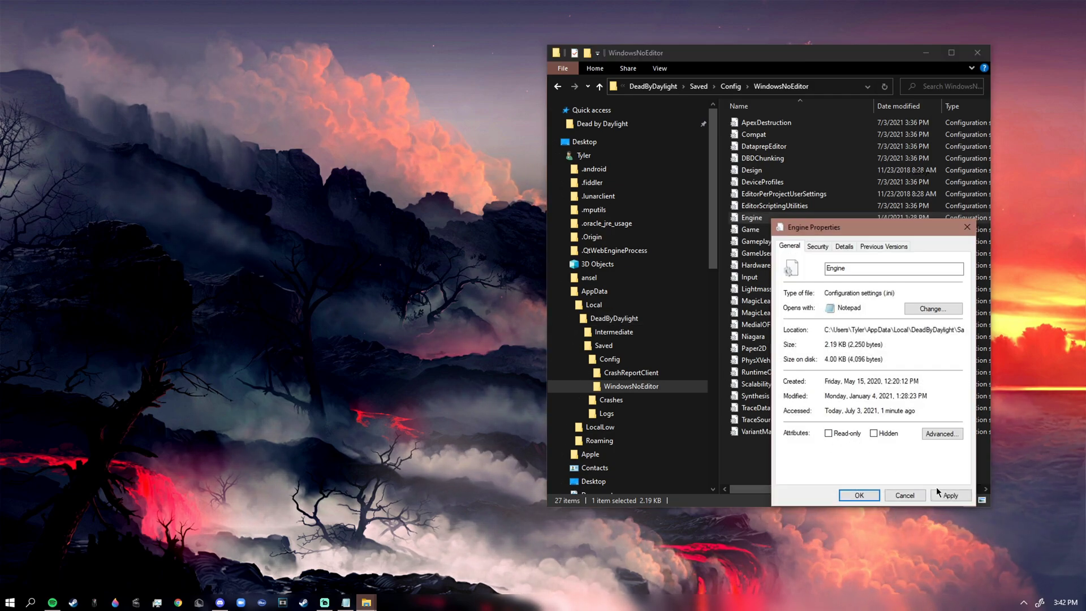
click(866, 494)
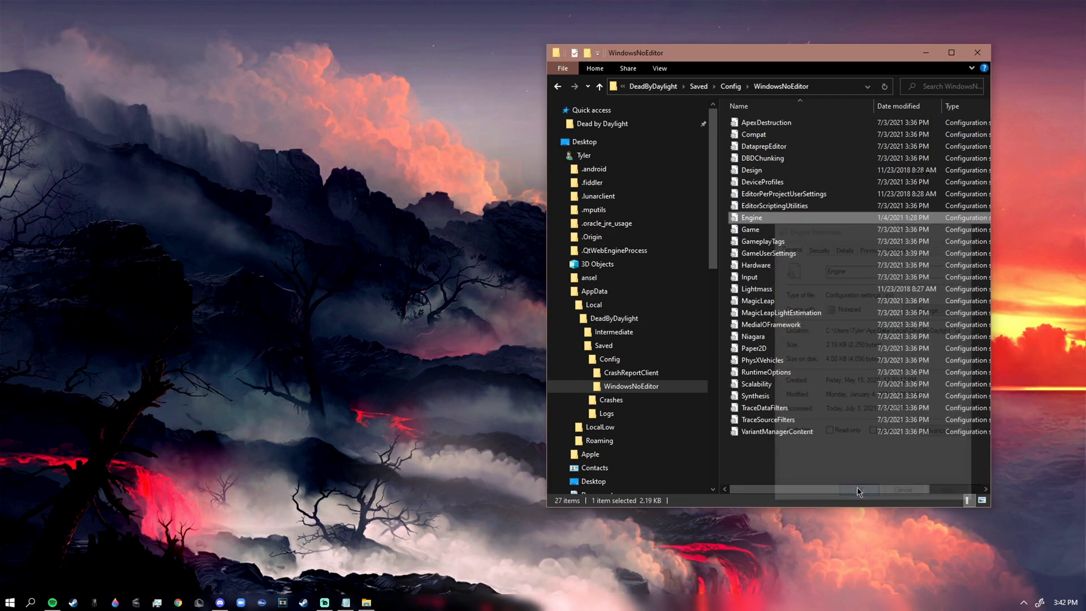
Open the Engine configuration file in Notepad, then copy and delete its [/script/engine.engine] section
double_click(790, 220)
scroll(305, 434, down, 3)
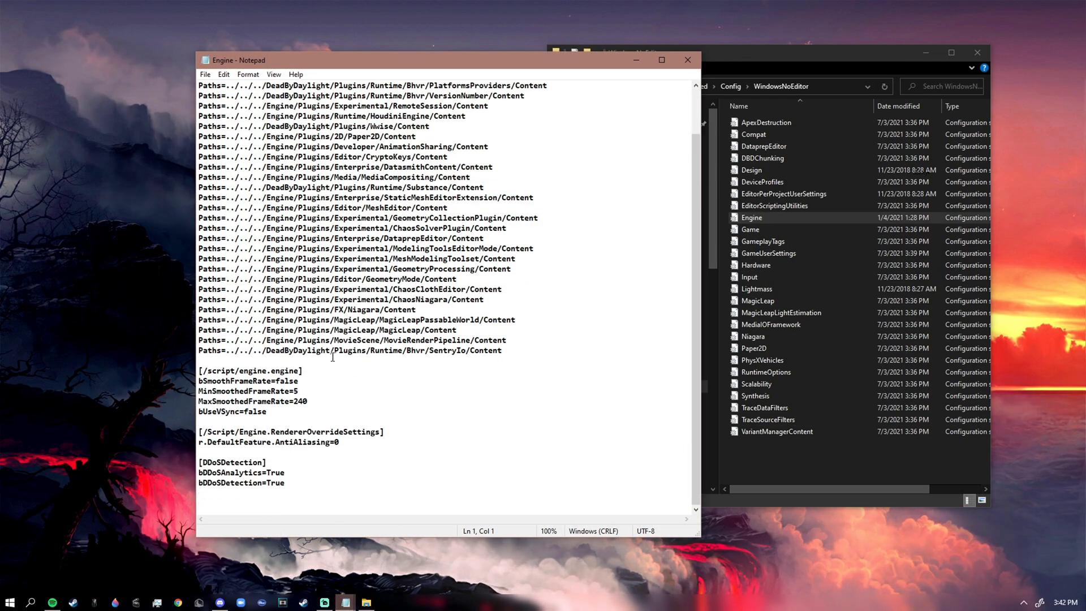
drag(201, 373, 306, 415)
key(ctrl+c)
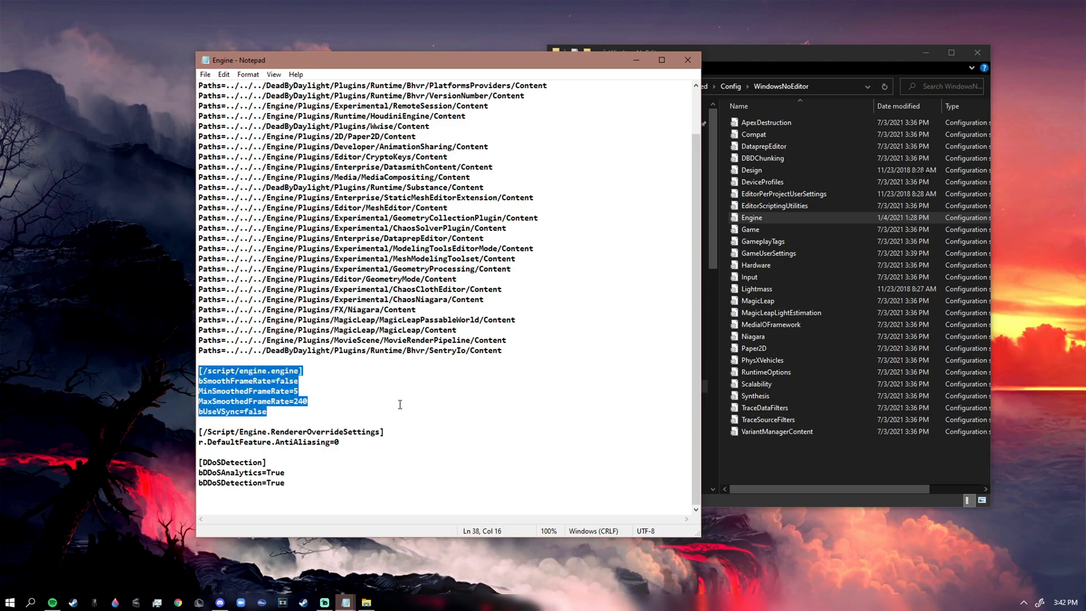
key(BackSpace)
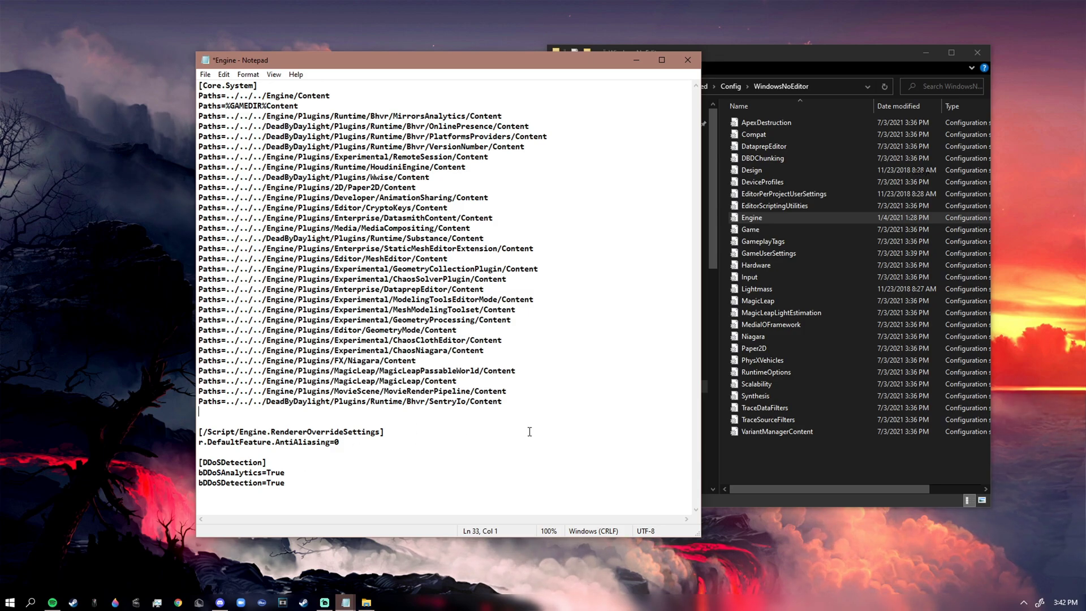
Paste the copied [/script/engine.engine] section below the Paths list, leaving one blank line before and after it
drag(360, 444, 199, 432)
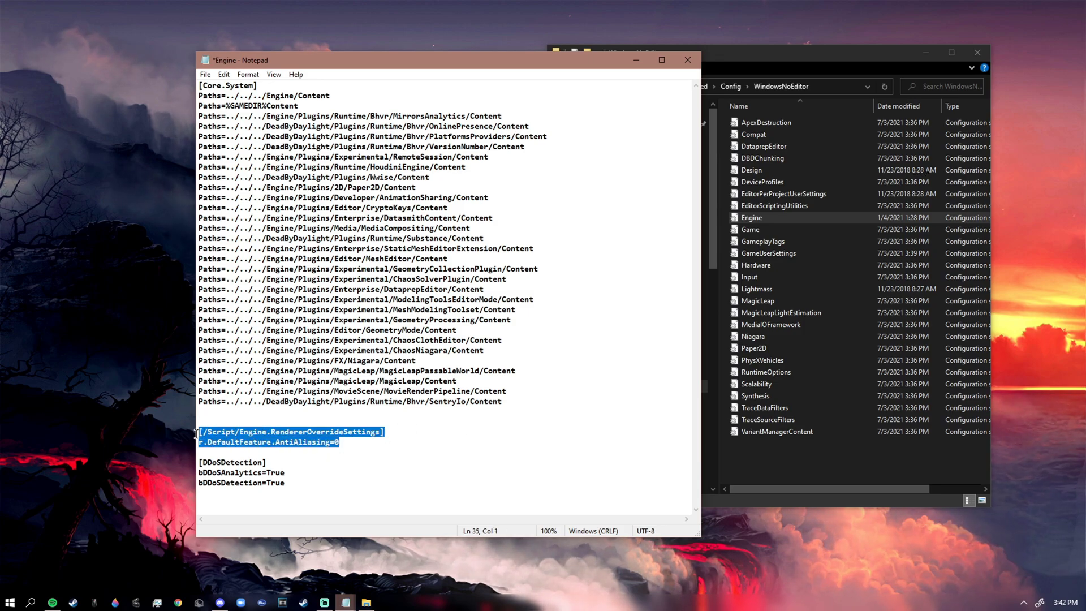
click(239, 430)
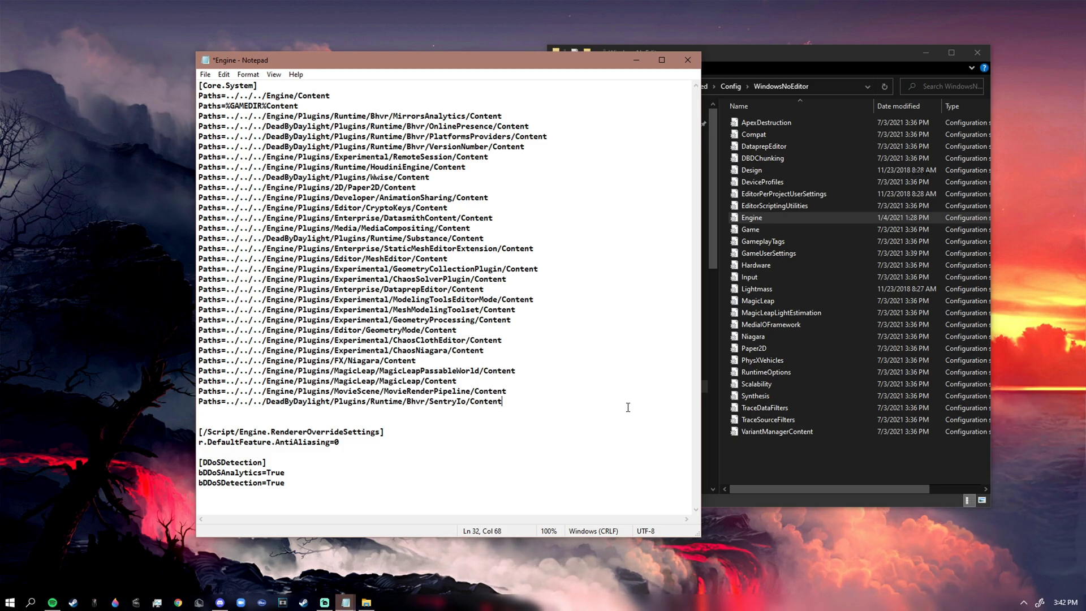
key(Return)
key(Return)
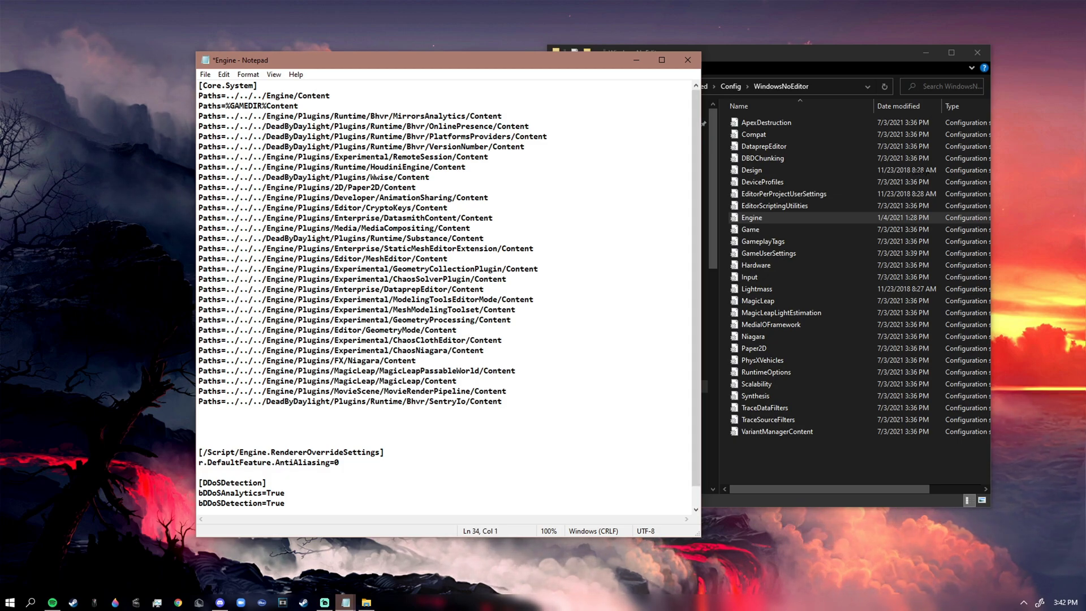
key(ctrl+v)
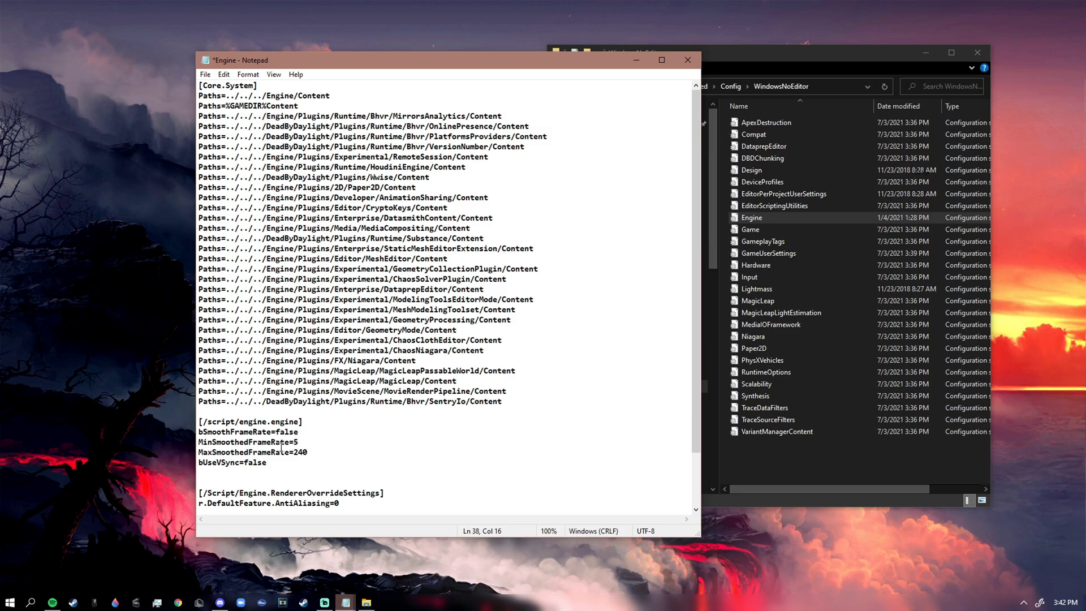
scroll(256, 473, down, 1)
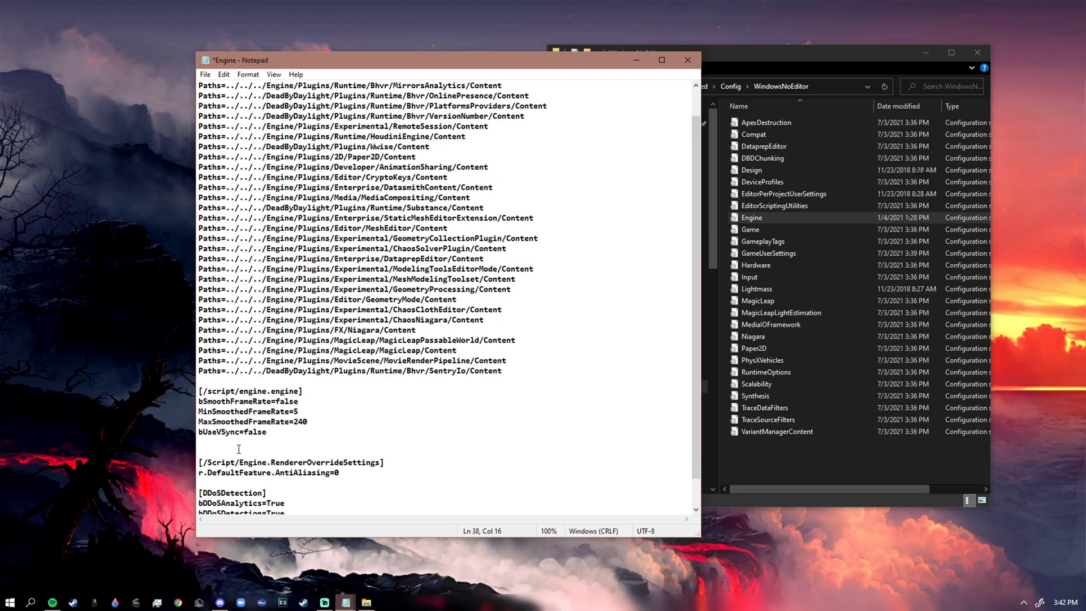
key(BackSpace)
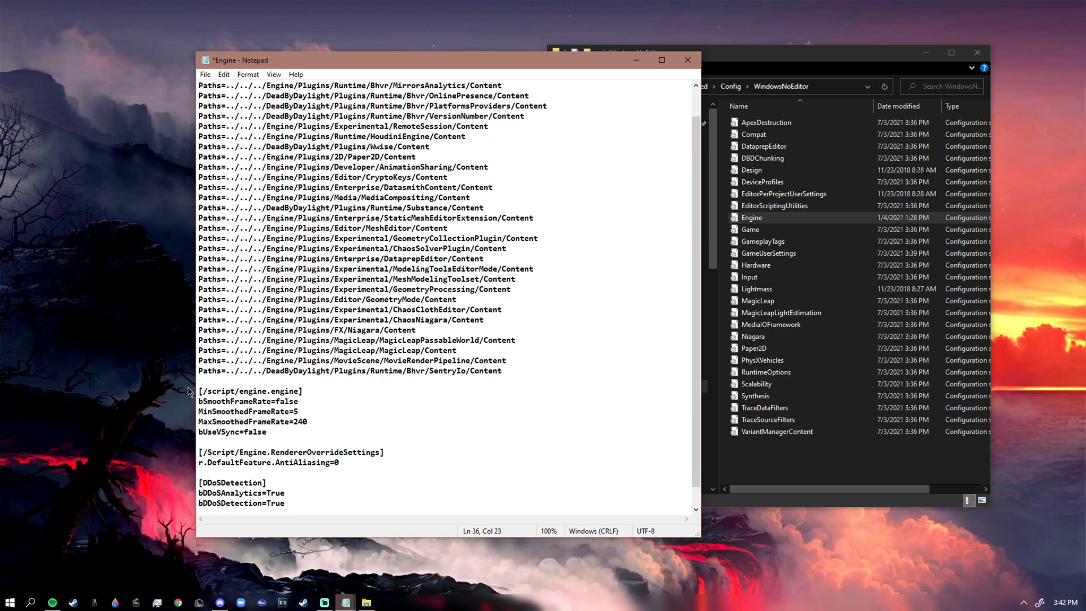
Examine the MinSmoothedFrameRate and MaxSmoothedFrameRate values in the [/script/engine.engine] section
drag(199, 390, 267, 433)
click(315, 424)
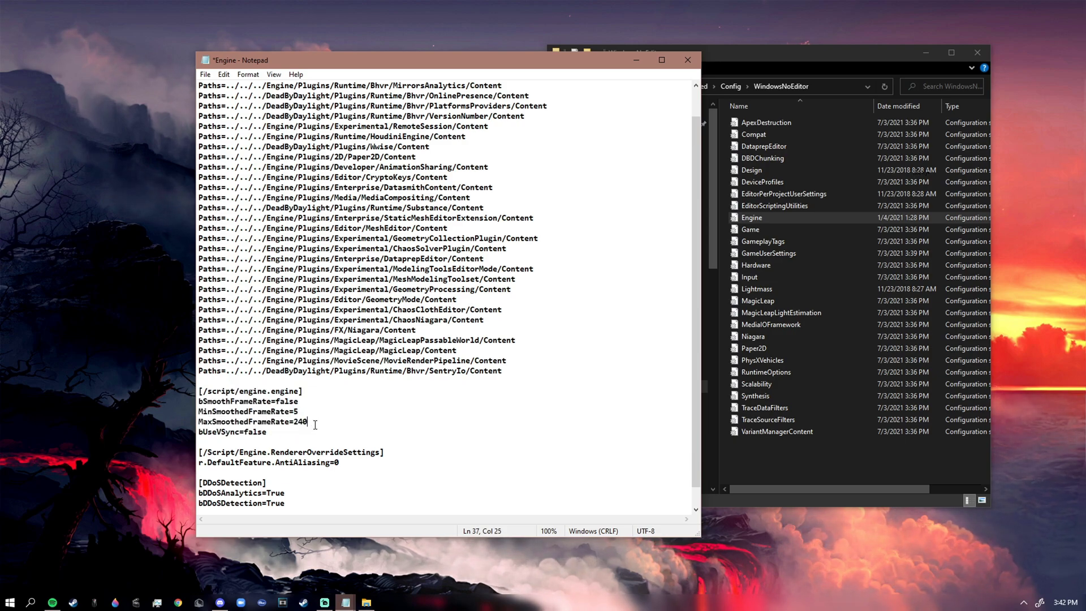
key(shift+Home)
click(313, 423)
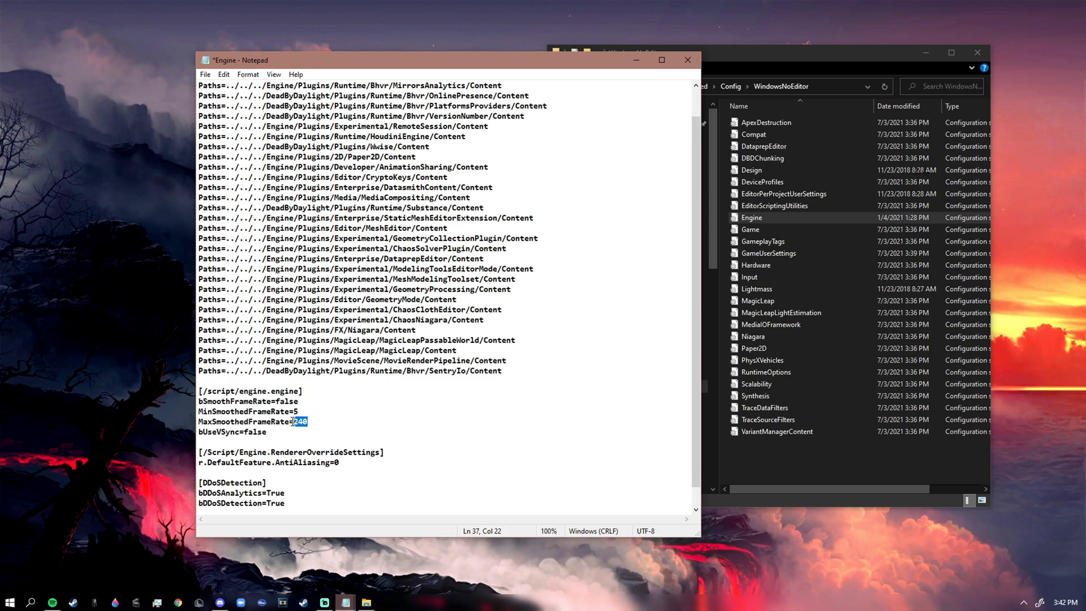
click(292, 422)
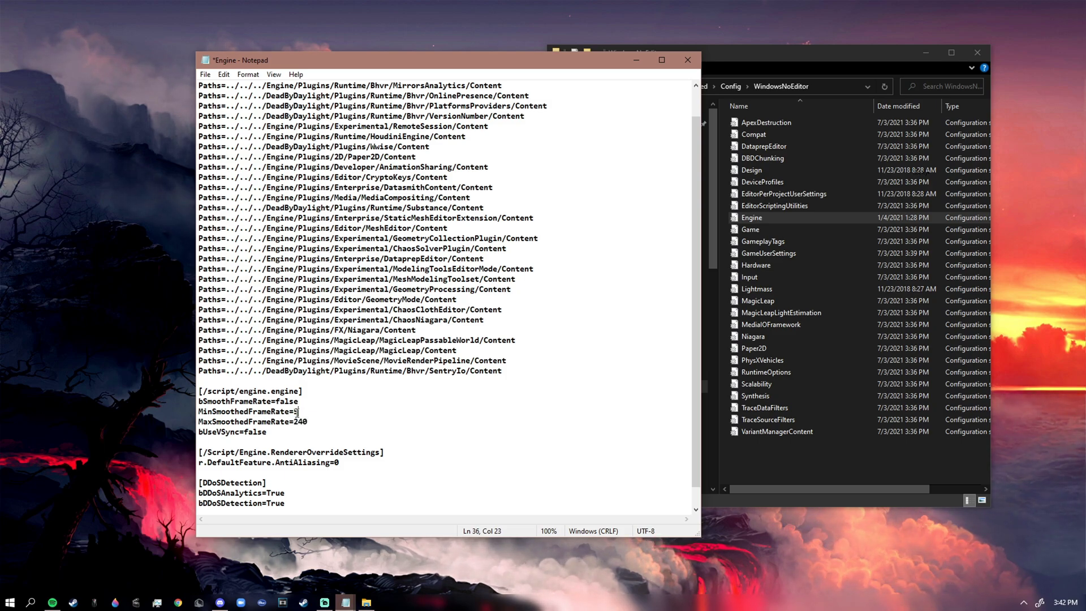
Check the MinSmoothedFrameRate, MaxSmoothedFrameRate and bUseVSync entries in the relocated [/script/engine.engine] section
drag(296, 411, 334, 424)
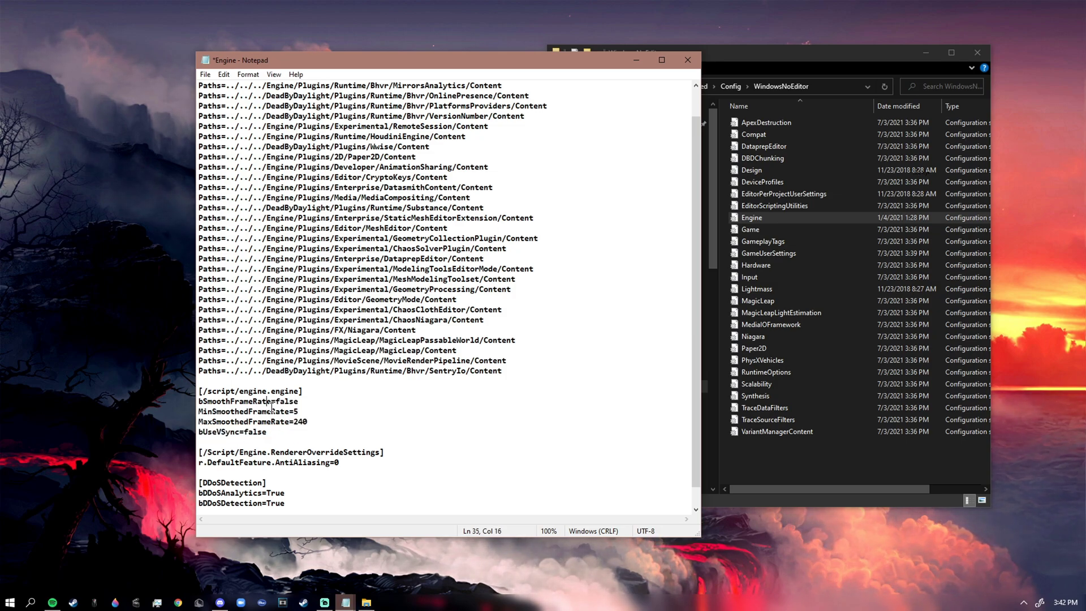
click(380, 441)
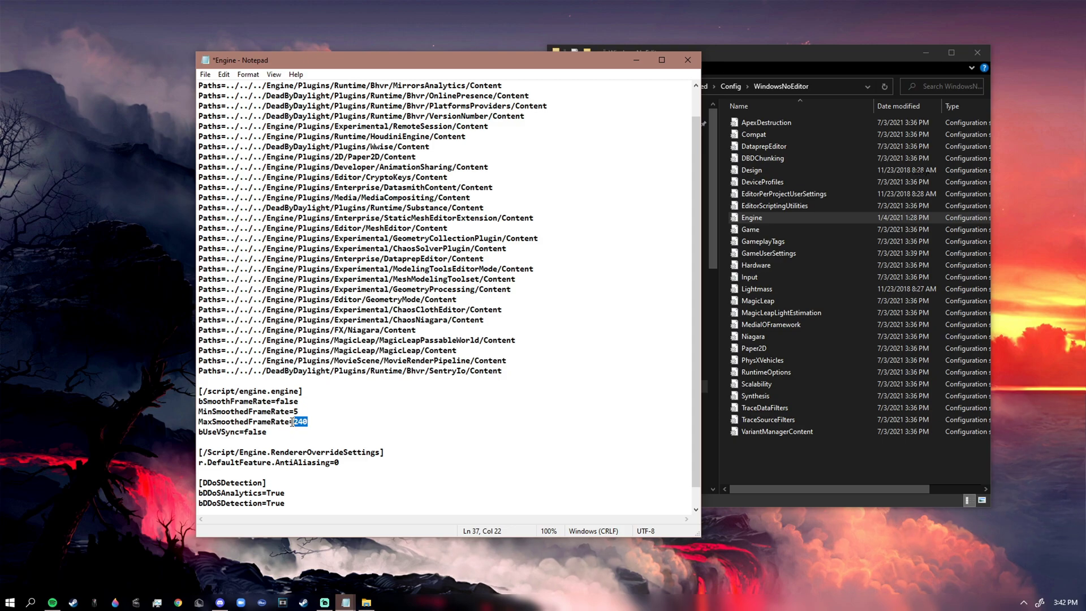
mouse_move(270, 432)
mouse_down()
mouse_move(198, 433)
mouse_move(293, 437)
mouse_move(243, 433)
mouse_move(268, 432)
mouse_up()
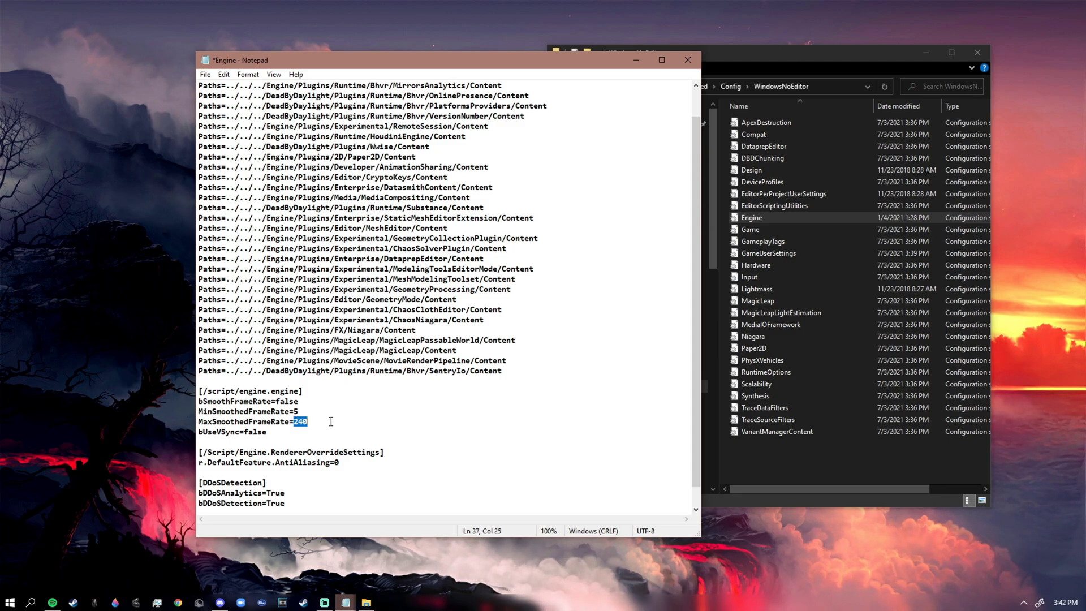
mouse_move(295, 424)
mouse_down()
mouse_move(268, 432)
mouse_move(295, 423)
mouse_move(199, 412)
mouse_move(303, 422)
mouse_up()
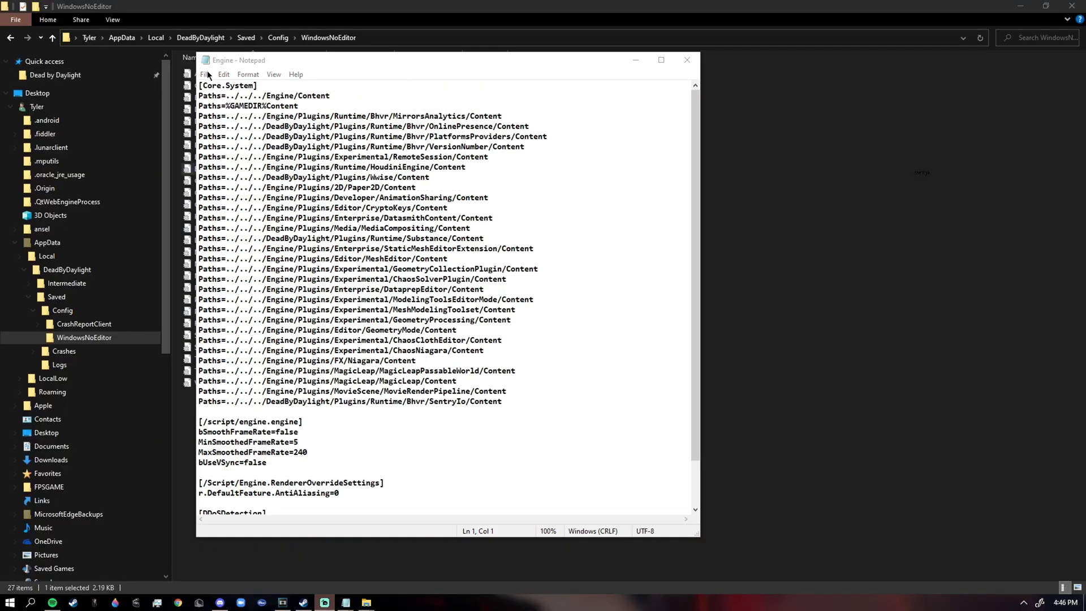
Save the edited Engine configuration file and close it
click(205, 74)
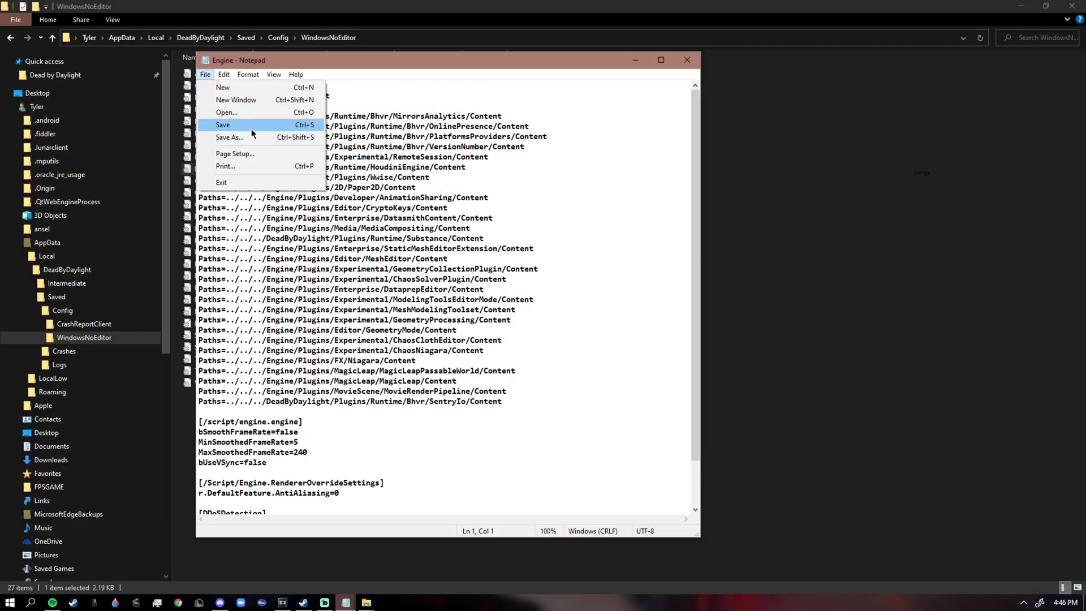
click(244, 125)
click(687, 60)
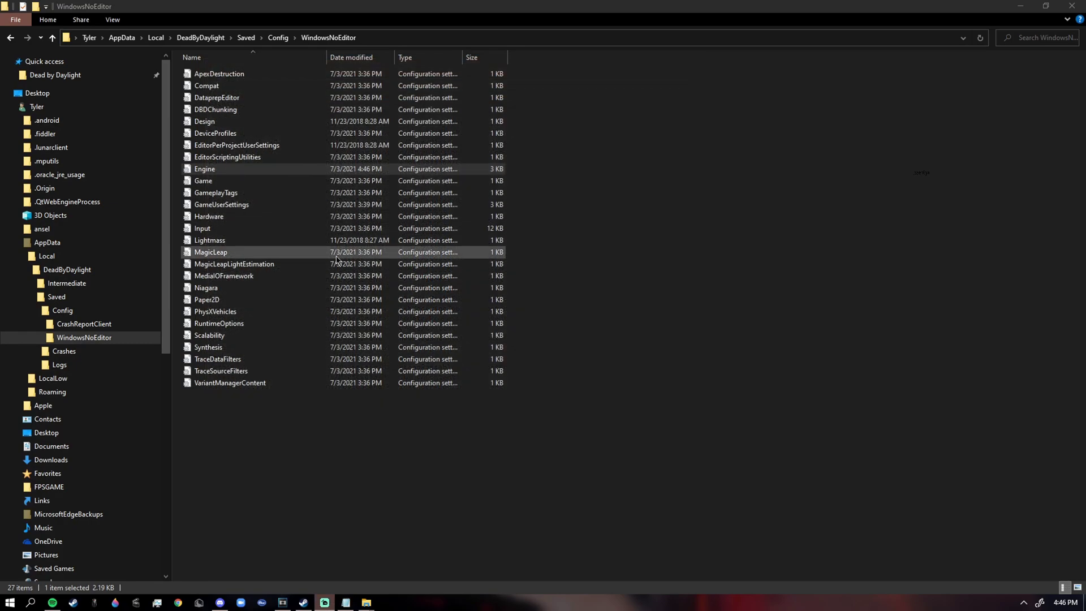
Set the Read-only attribute in the Engine configuration file's properties, then apply and close them
right_click(230, 170)
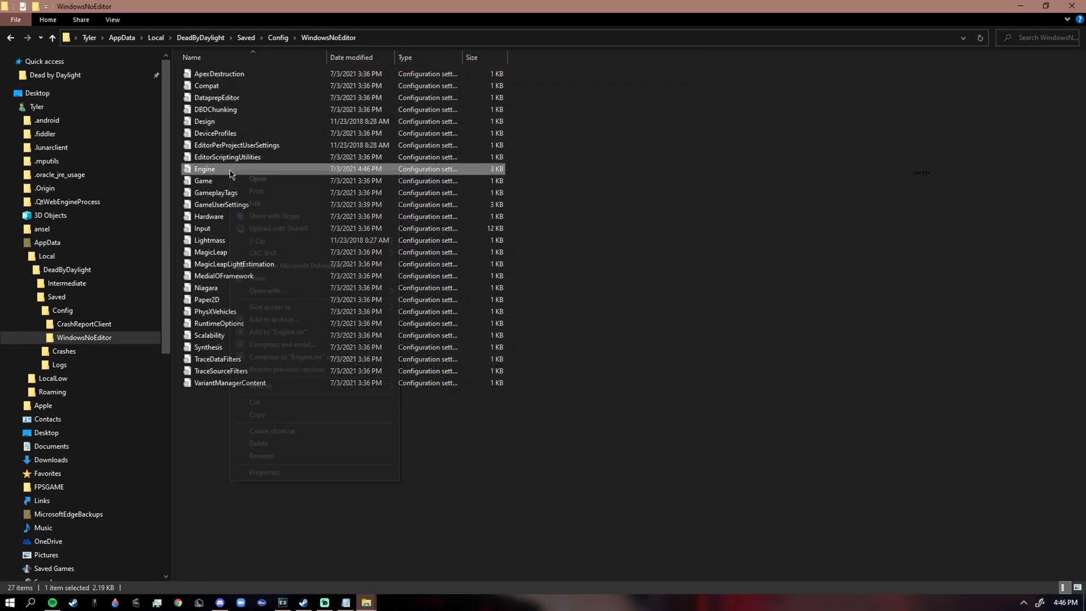
click(310, 472)
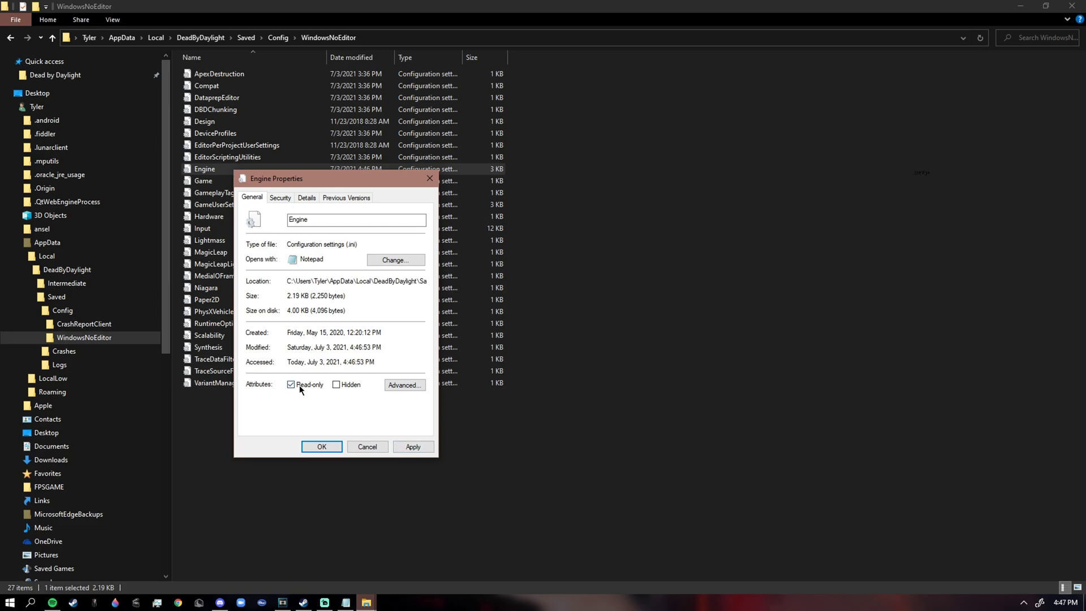
click(396, 447)
click(331, 447)
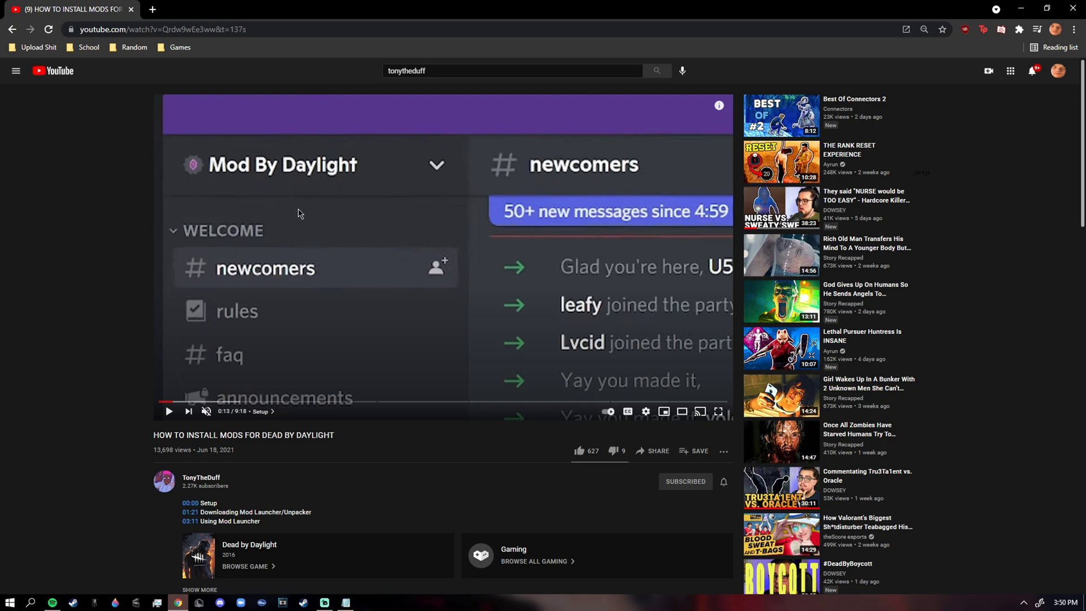
Look over the YouTube page of HOW TO INSTALL MODS FOR DEAD BY DAYLIGHT, including its description and chapter timeline
key(alt+Tab)
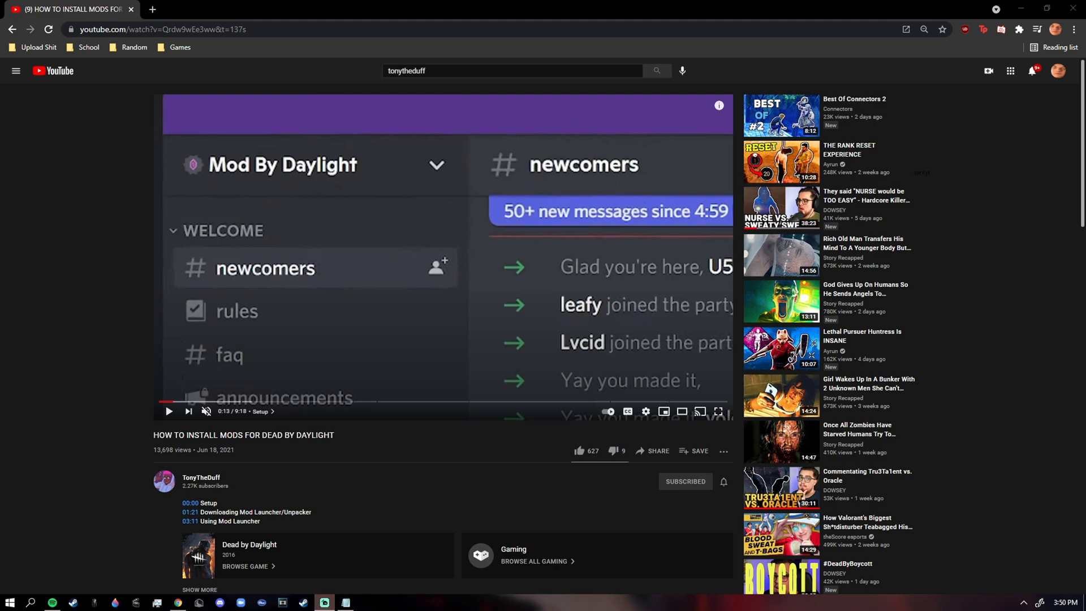
click(419, 486)
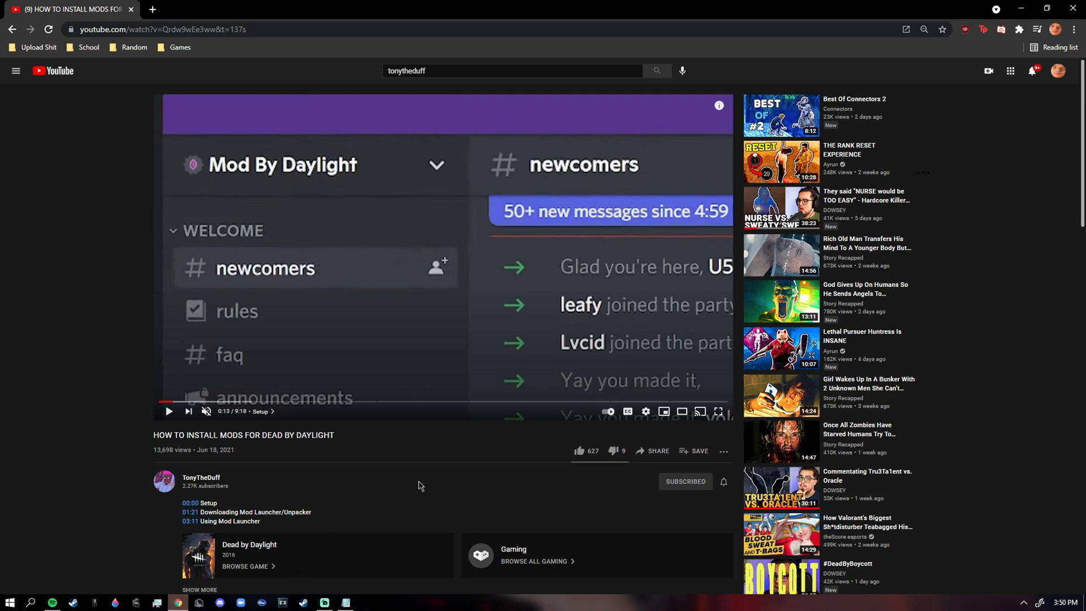
scroll(360, 466, down, 1)
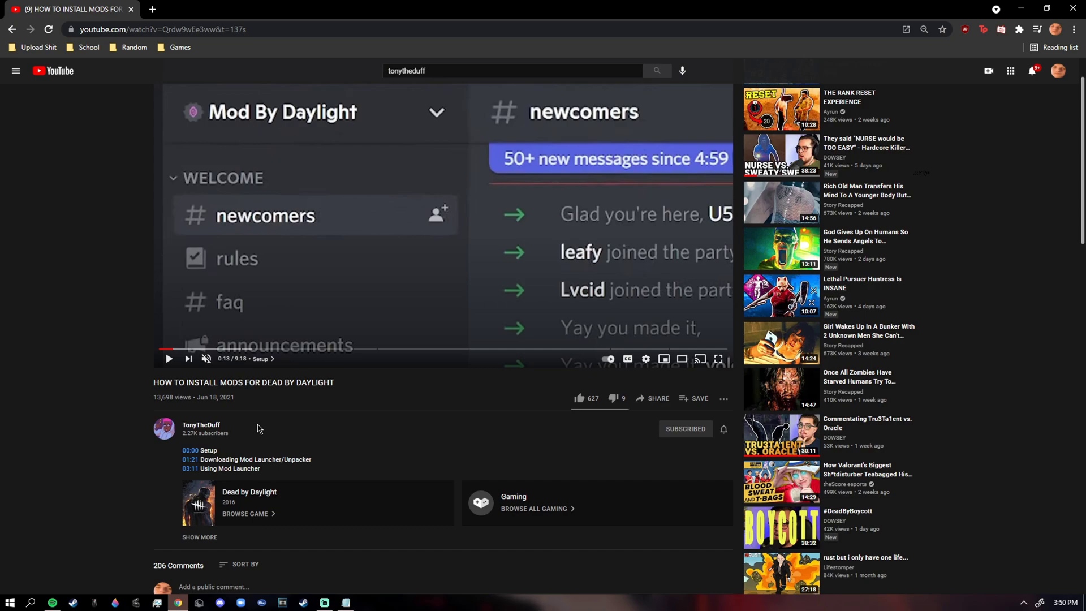
scroll(259, 425, up, 1)
triple_click(204, 417)
triple_click(321, 458)
click(268, 442)
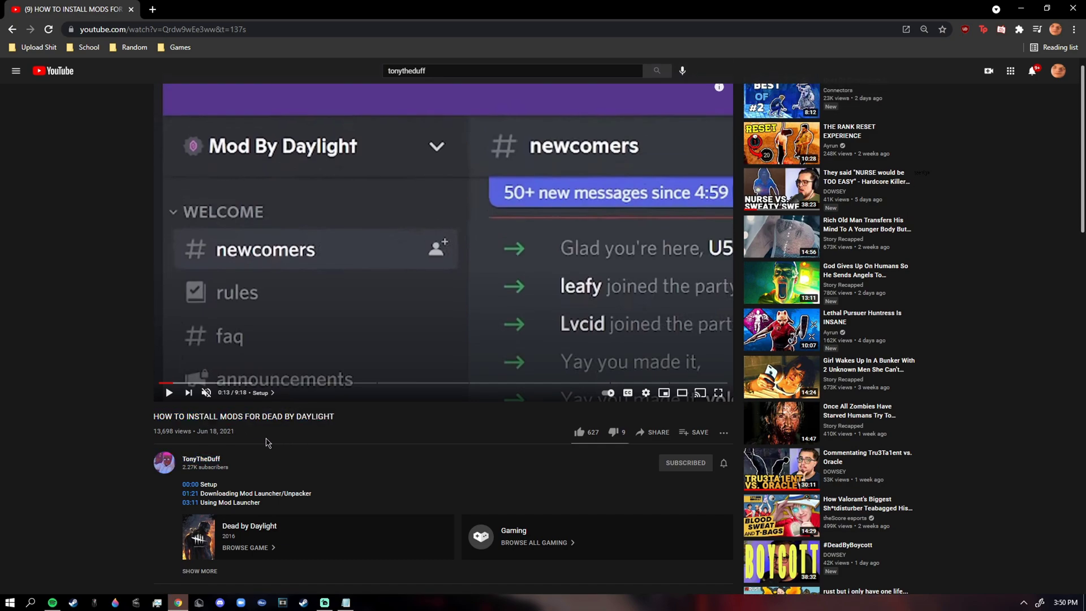
scroll(350, 416, up, 1)
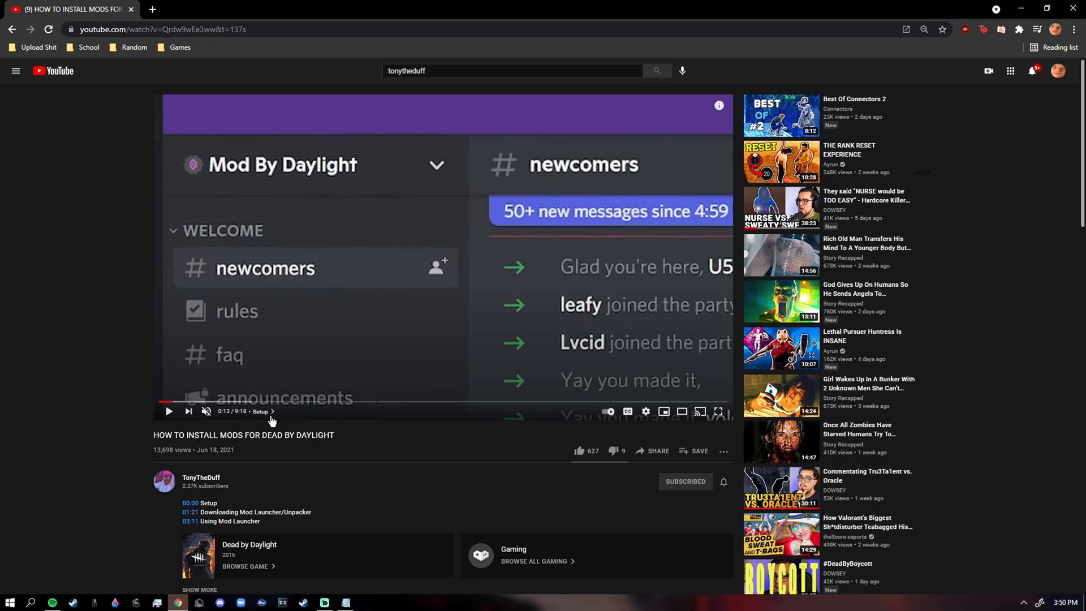
click(225, 402)
drag(232, 404, 415, 406)
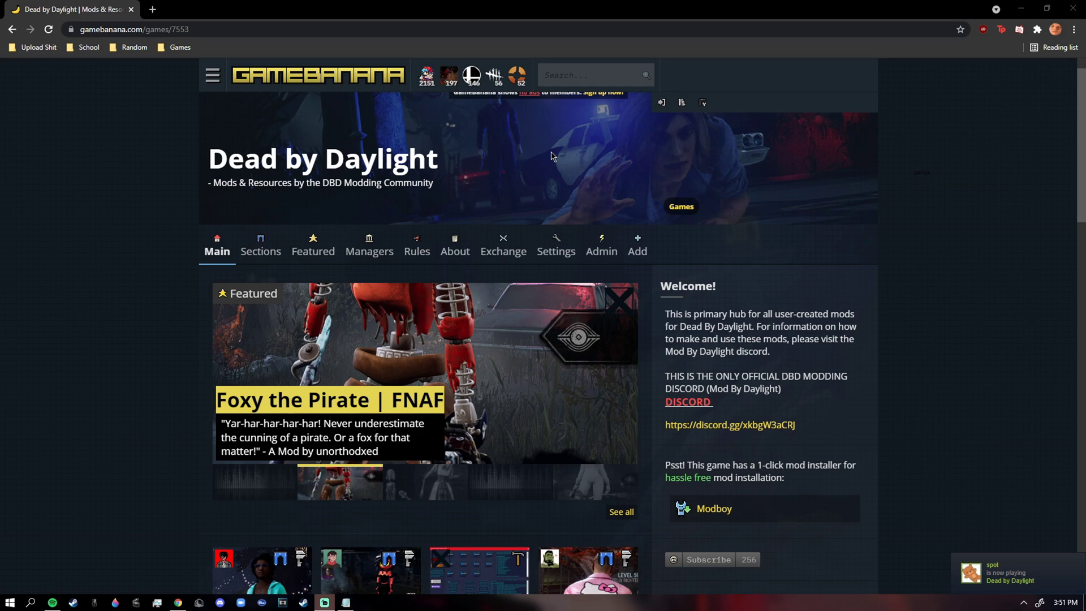
Browse GameBanana's Dead by Daylight mods and open the page of 1.9 survivor animations + sounds (2018)
click(607, 492)
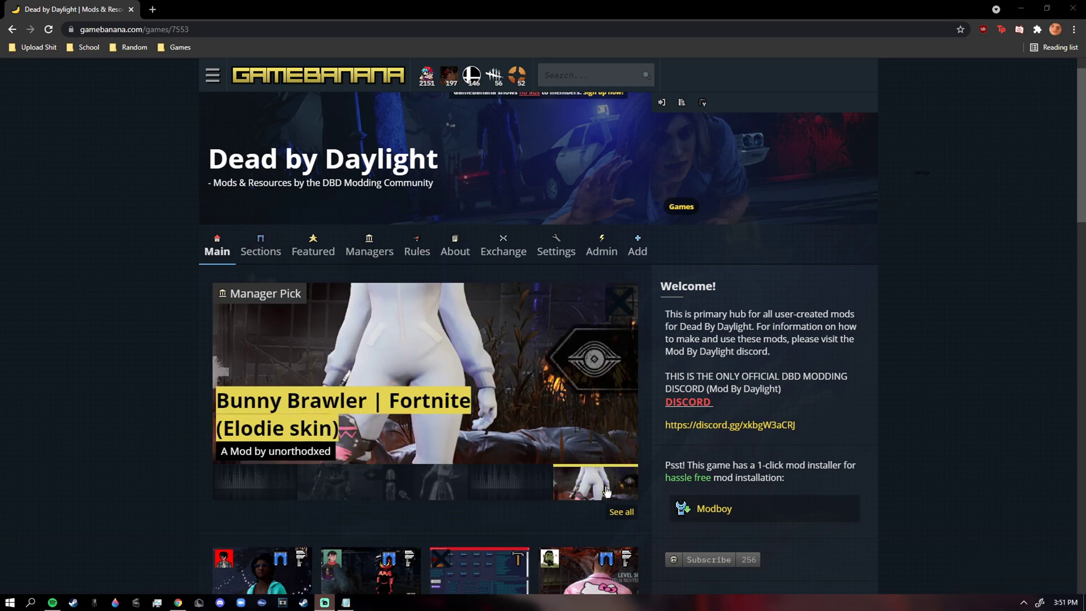
scroll(205, 198, up, 1)
click(232, 29)
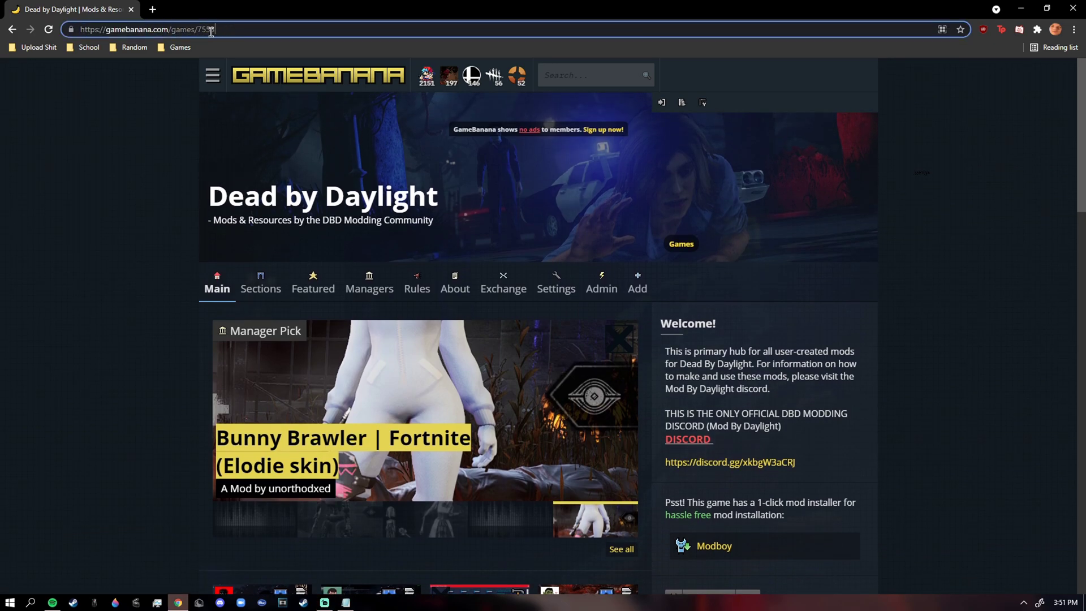
click(84, 188)
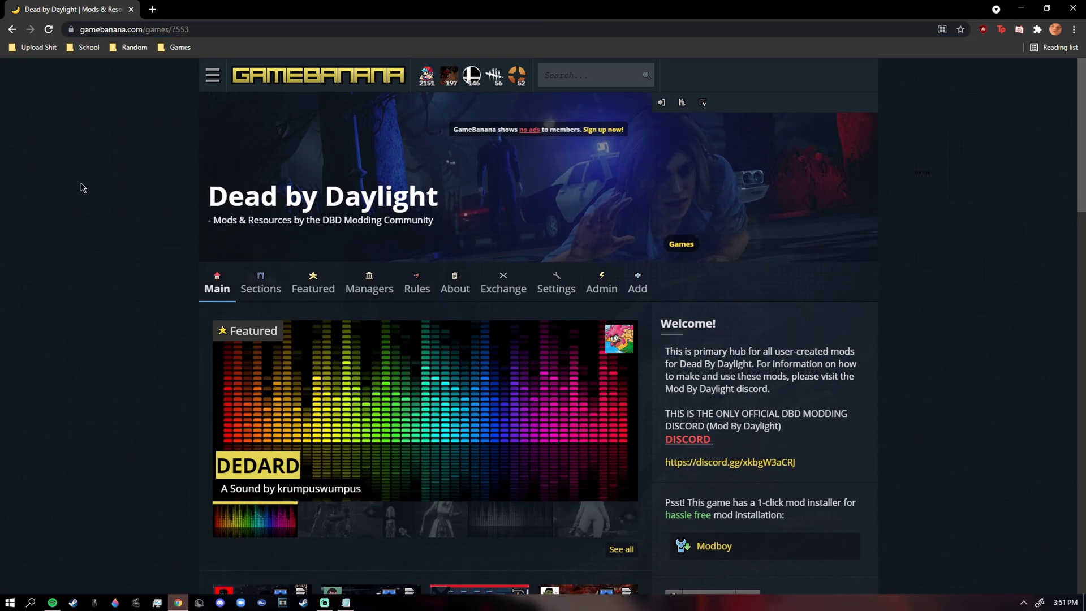
scroll(373, 405, down, 8)
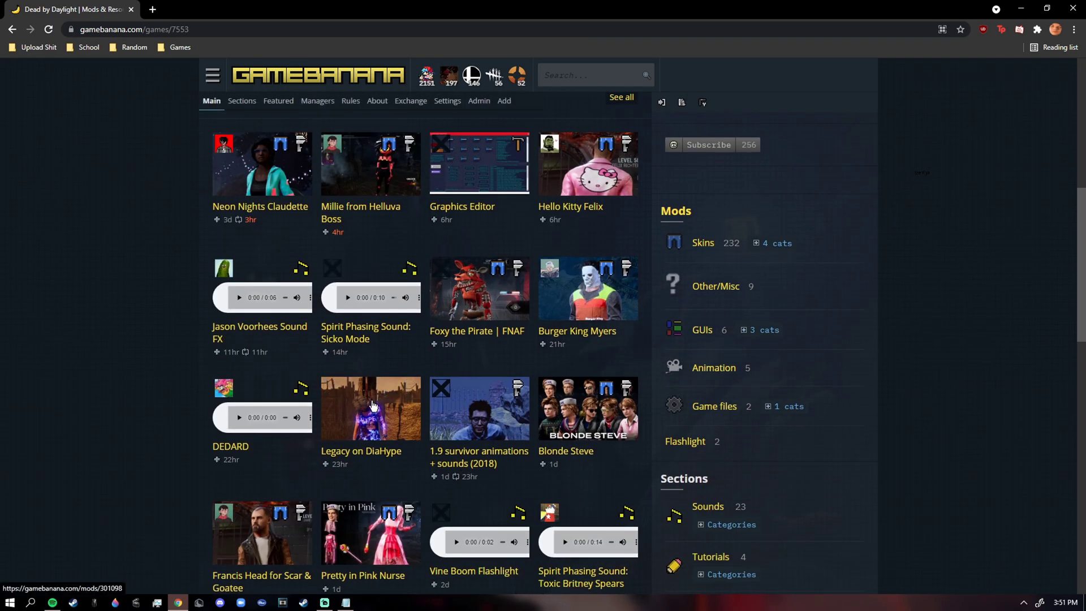
scroll(467, 442, up, 2)
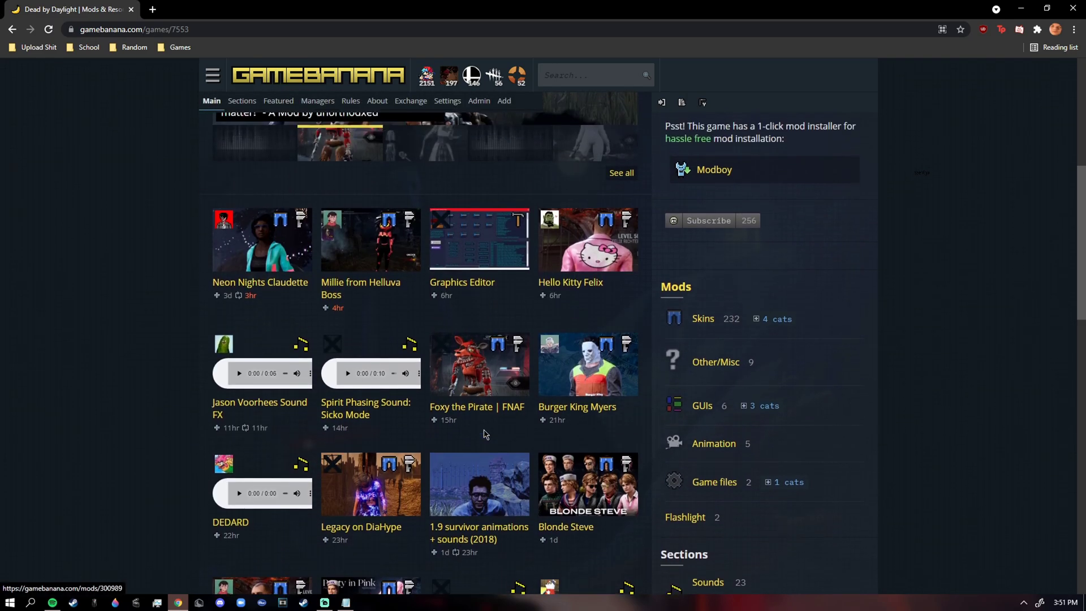
scroll(478, 443, down, 1)
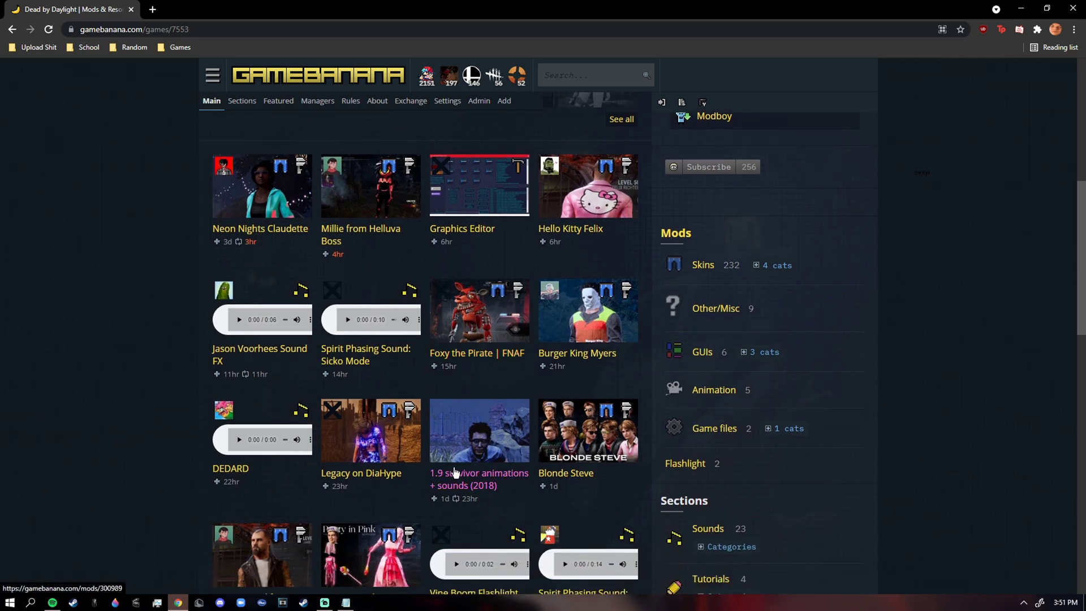
click(490, 442)
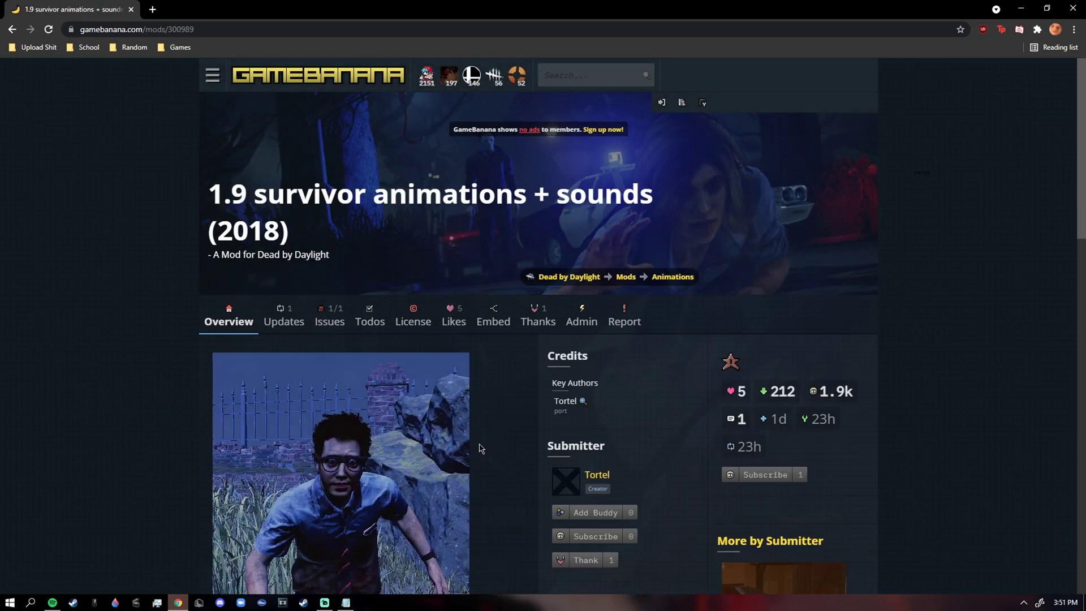
Review the 1.9 survivor animations + sounds (2018) page and manually download its characters_75b25.rar file
scroll(478, 436, down, 3)
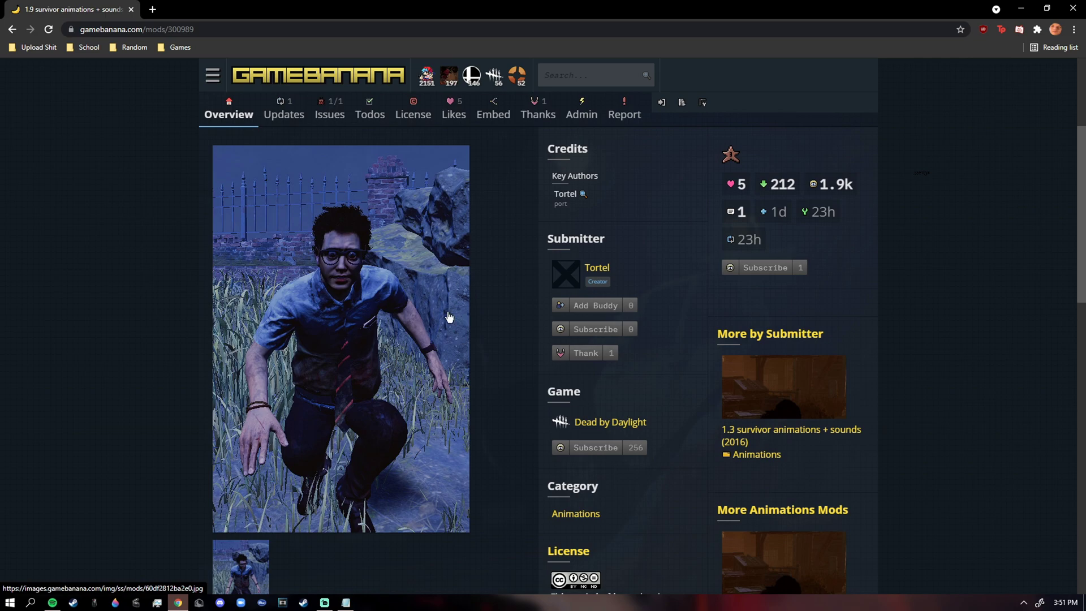
scroll(447, 328, down, 2)
scroll(422, 351, up, 2)
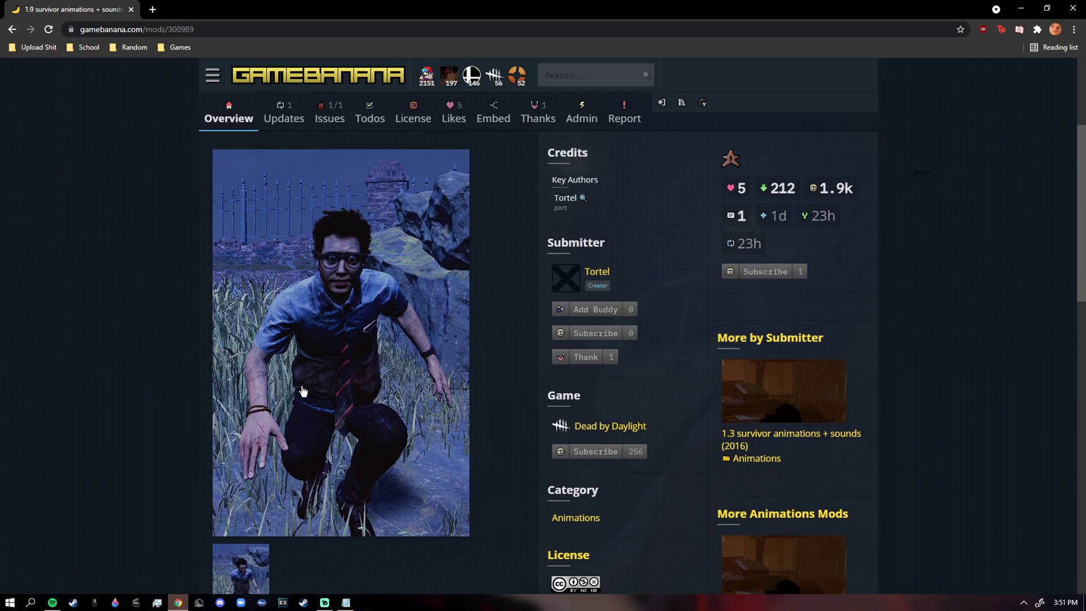
scroll(305, 351, down, 10)
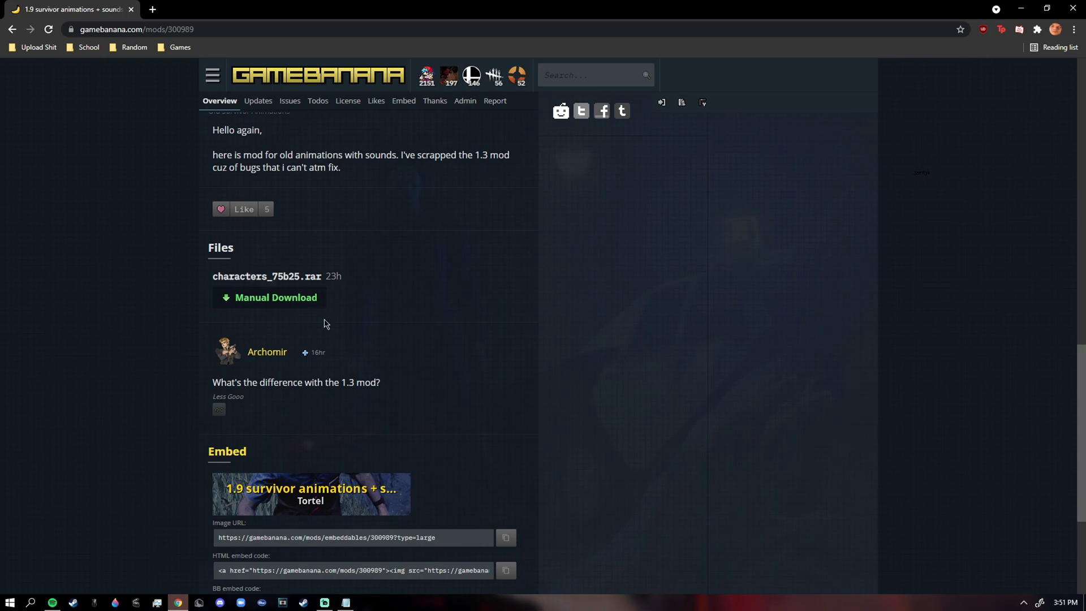
scroll(351, 402, up, 4)
scroll(317, 418, down, 2)
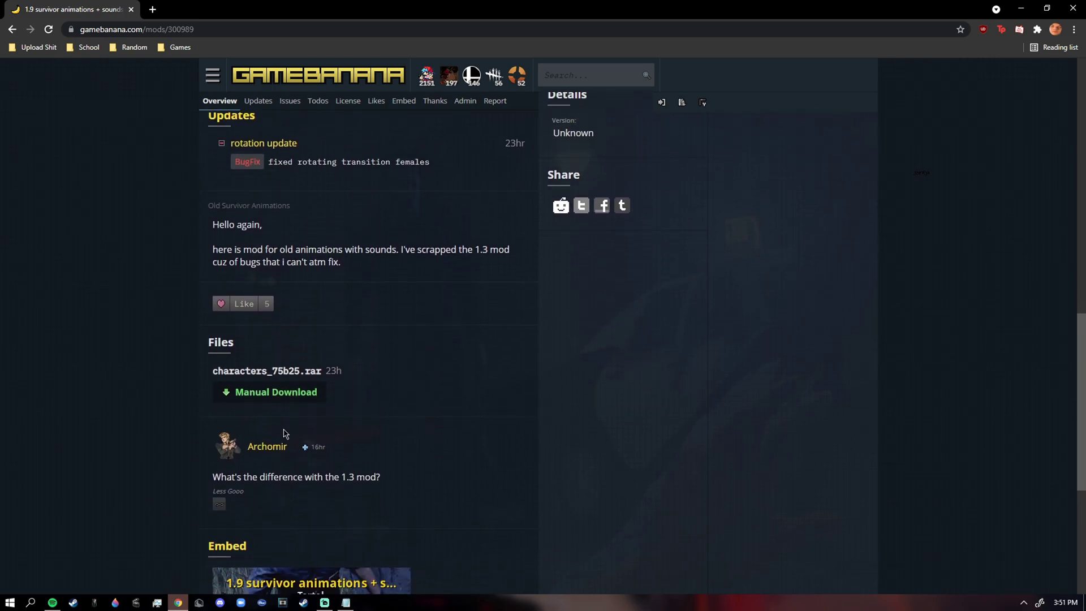
click(292, 397)
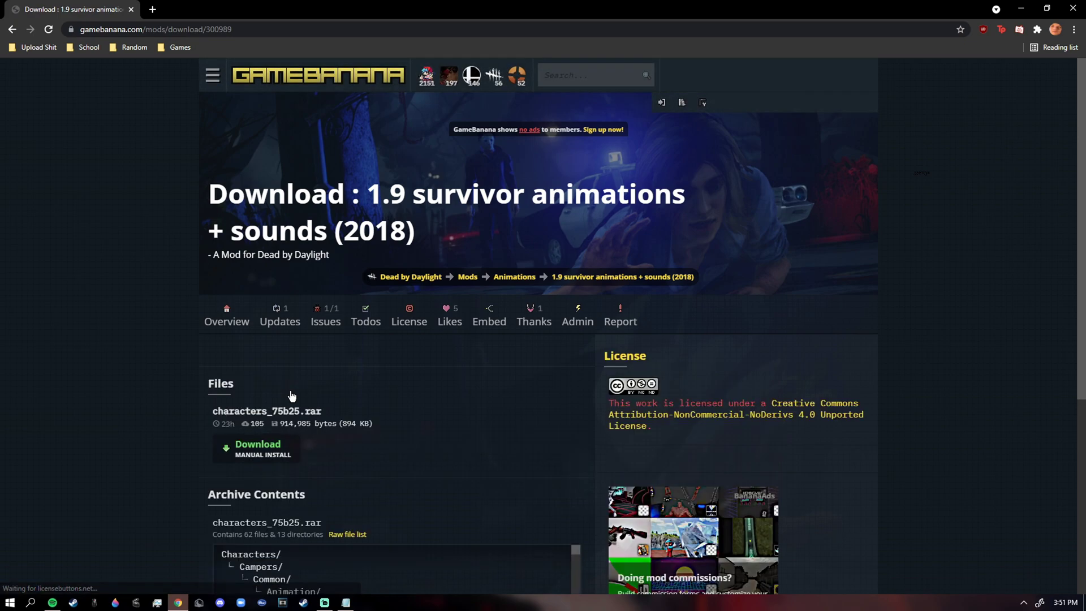
scroll(362, 413, down, 2)
scroll(386, 428, down, 5)
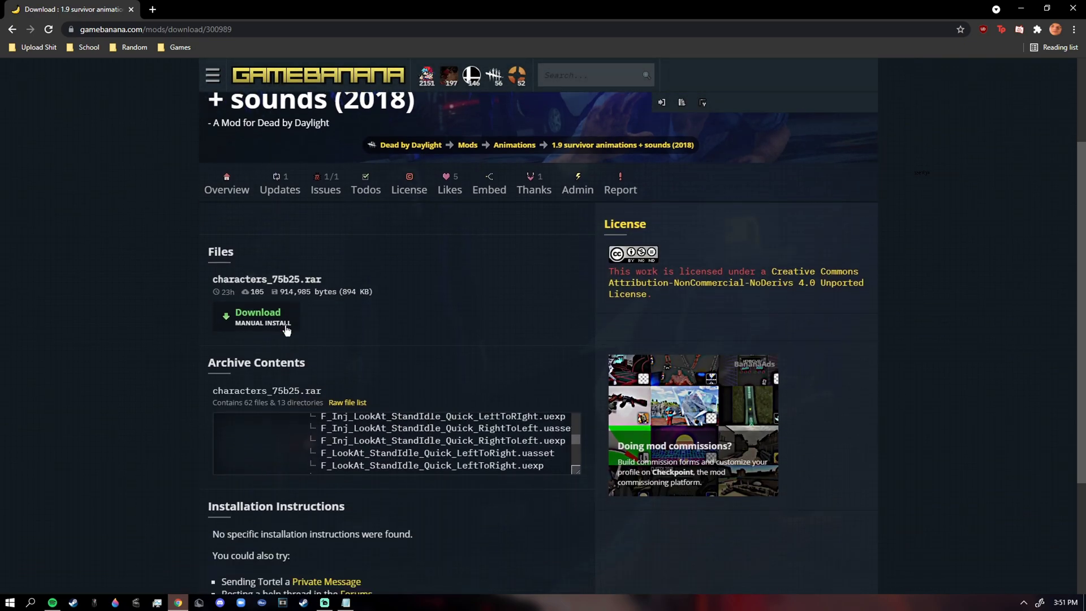
click(257, 316)
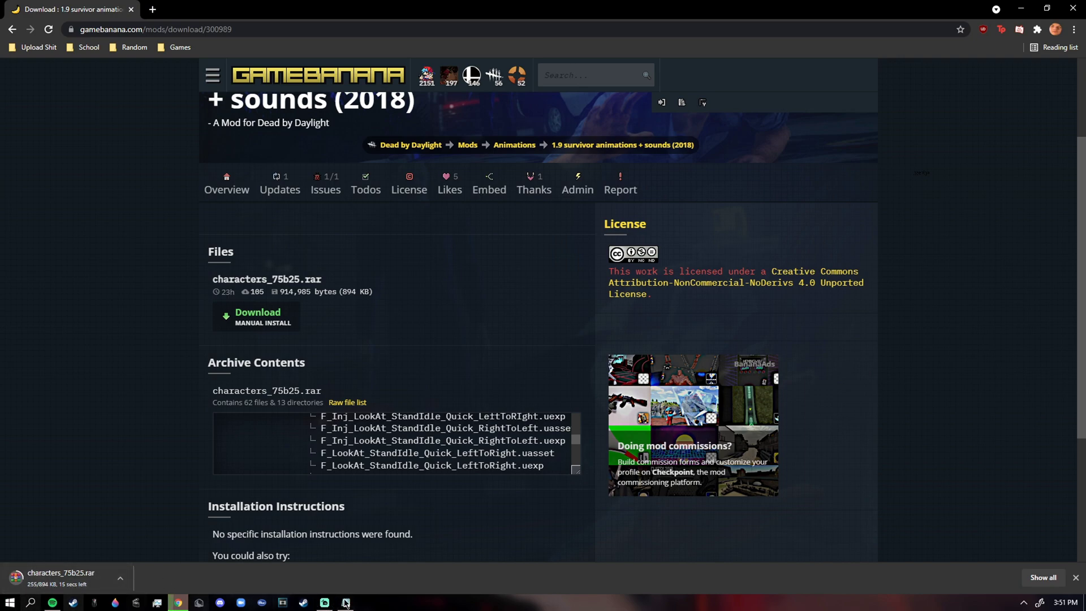
Switch to the Steam library and open Dead by Daylight's local installation folder from the game's properties
click(1018, 603)
right_click(1012, 516)
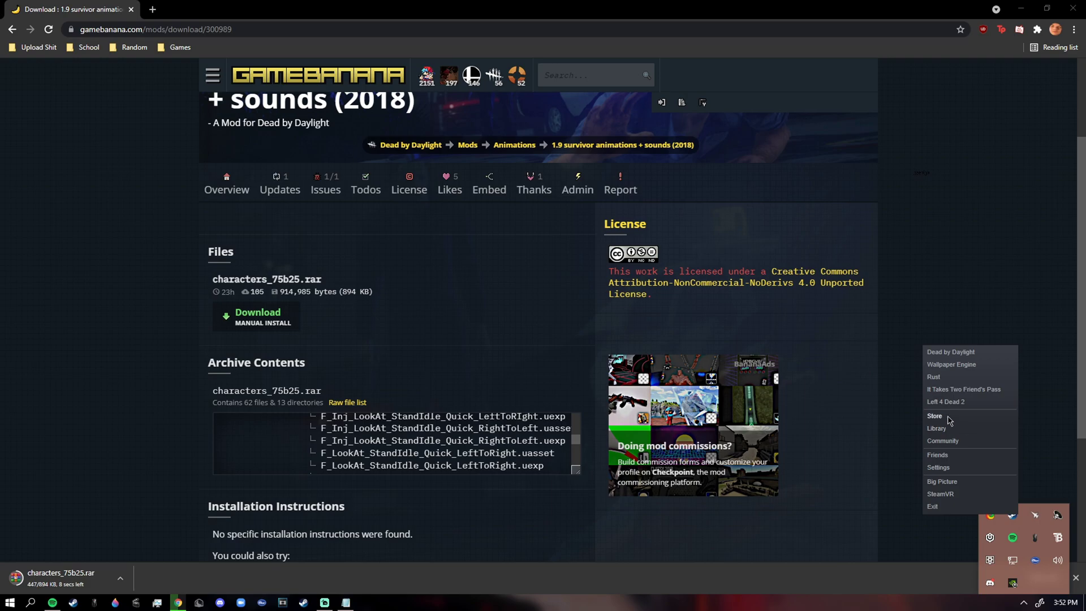
click(937, 433)
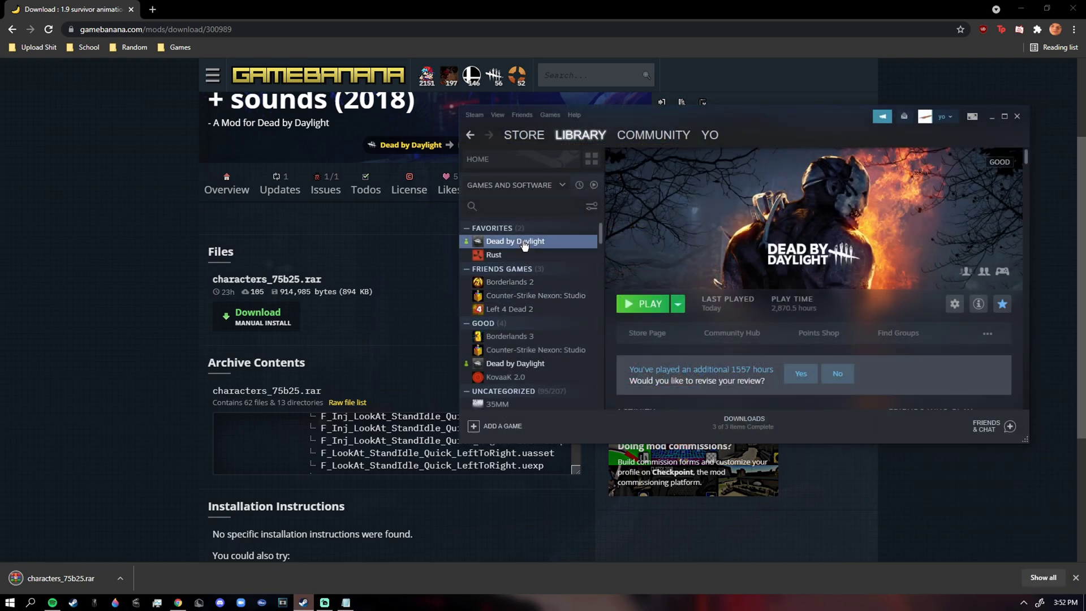
right_click(524, 244)
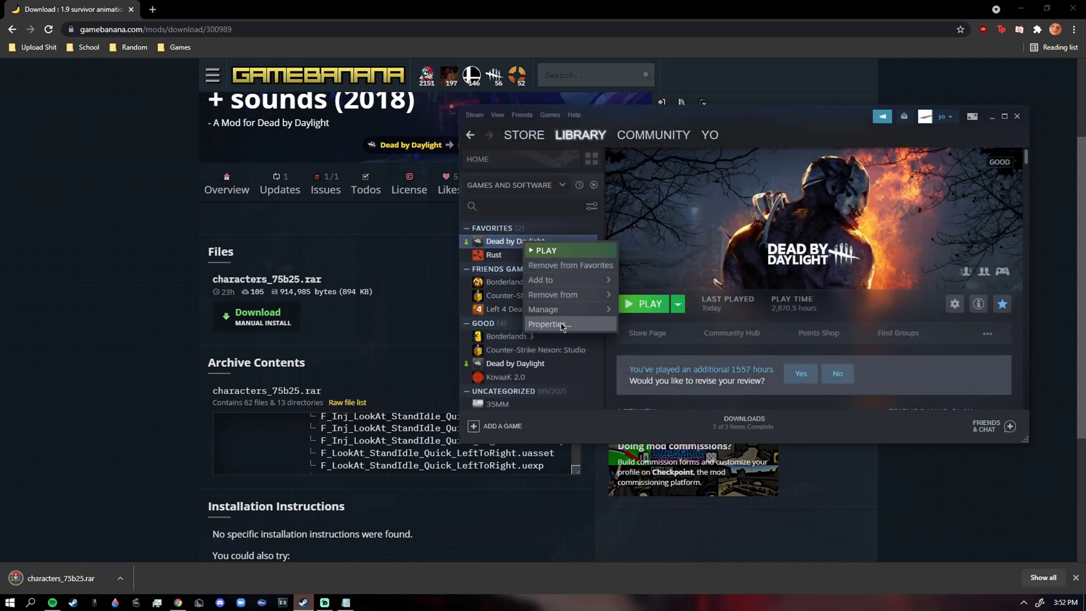
click(563, 326)
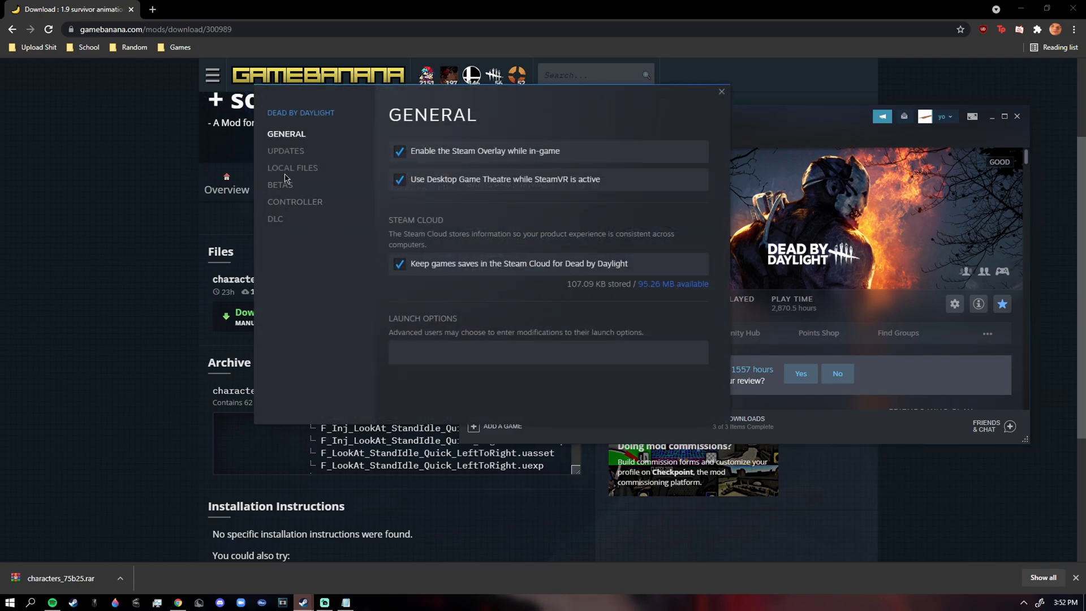
click(286, 185)
click(293, 168)
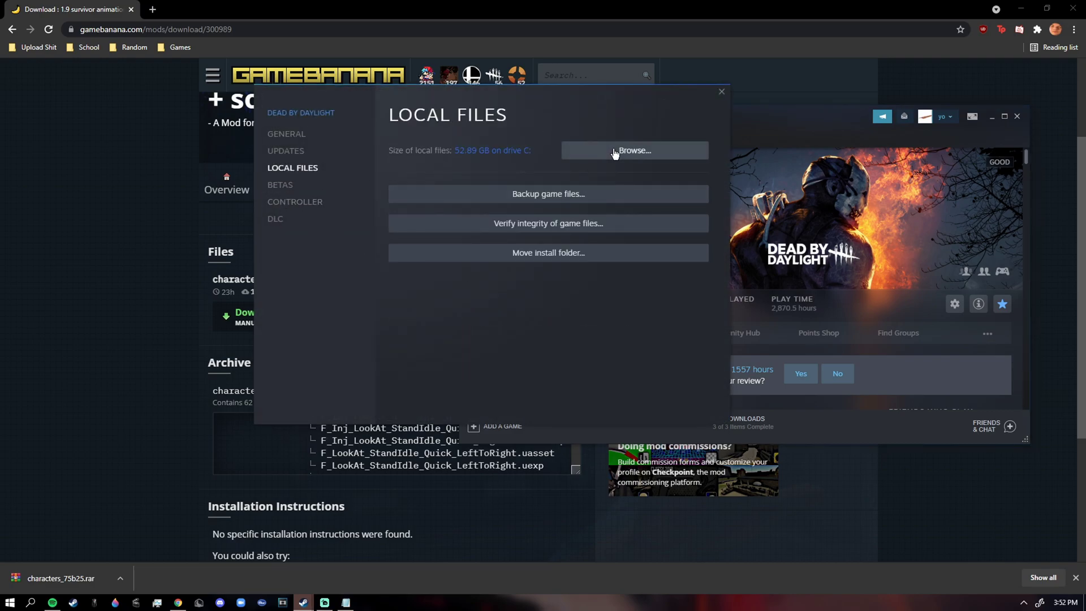
click(615, 153)
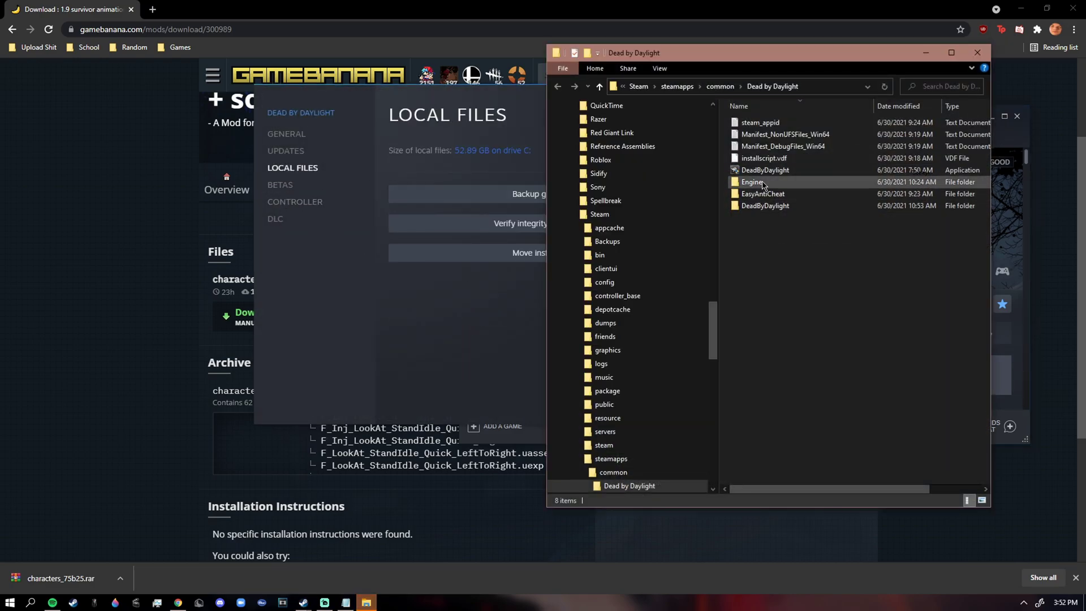
Enter the game's inner DeadByDaylight folder and check its Content subfolder, returning to the DeadByDaylight folder
double_click(763, 205)
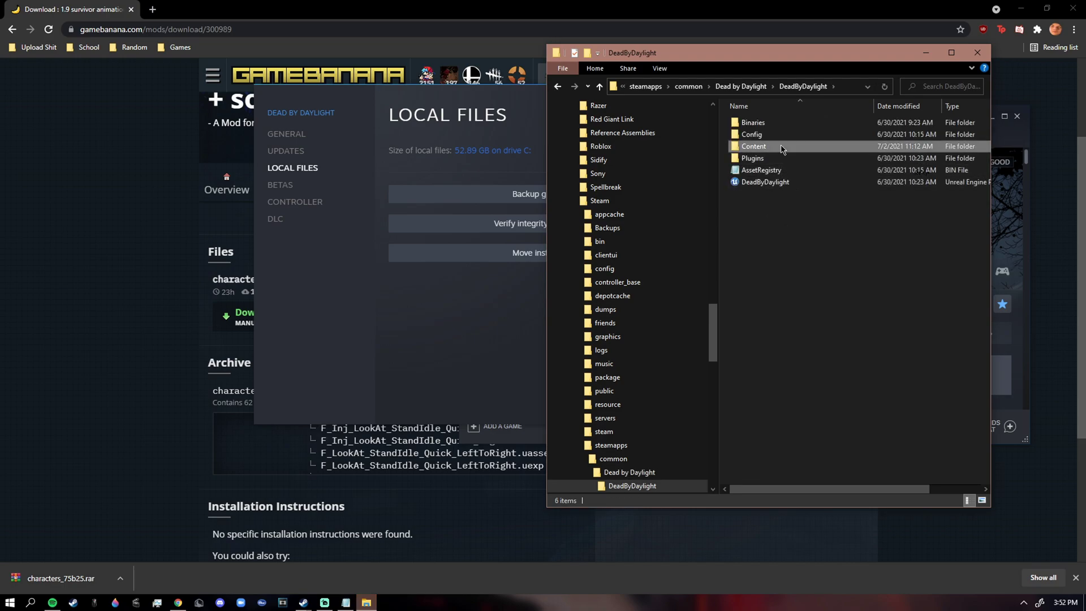
double_click(781, 146)
click(565, 86)
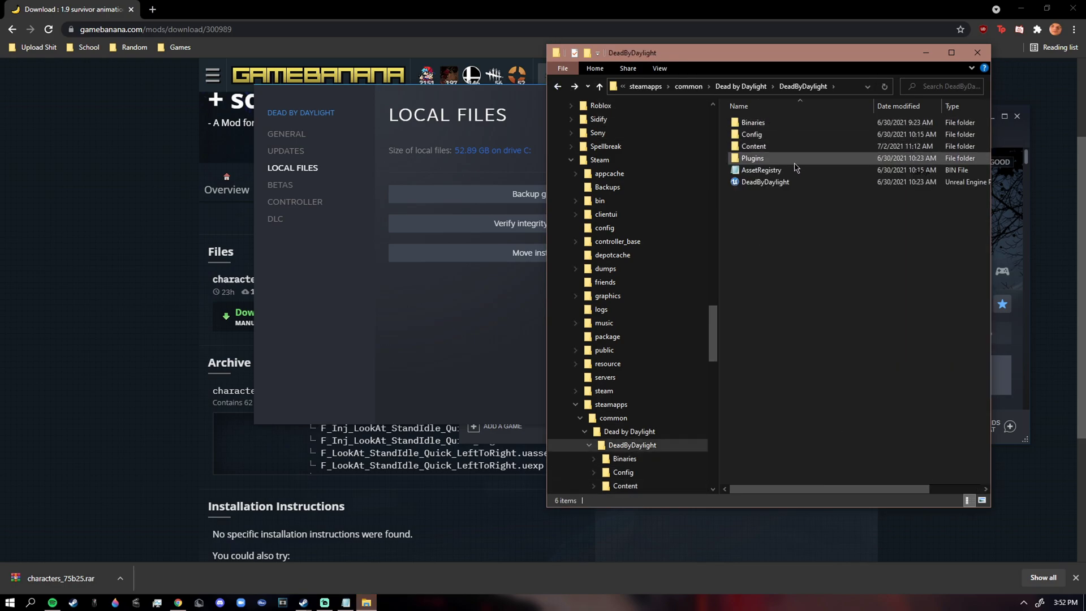
Open the downloaded characters_75b25.rar in WinRAR, dismiss the licence reminder, and look inside its Characters folder
click(61, 578)
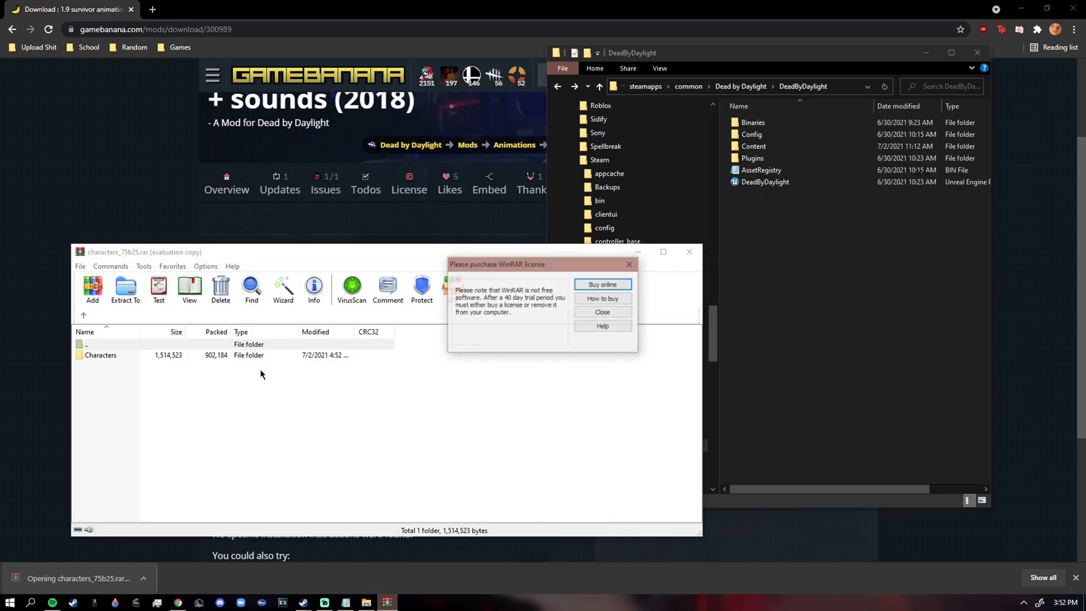
click(604, 312)
double_click(116, 358)
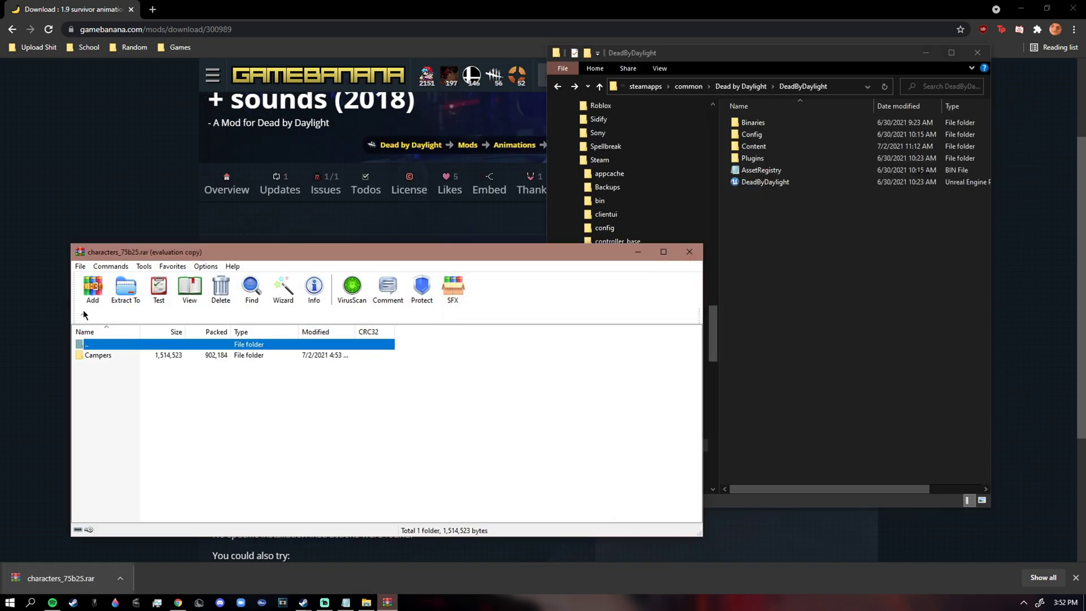
click(84, 316)
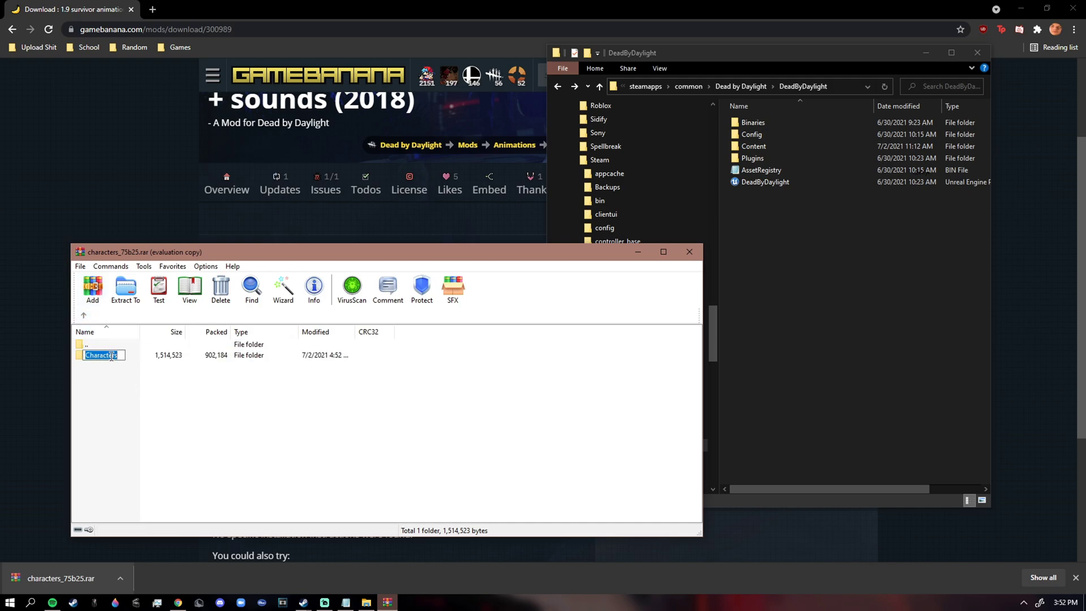
Copy the archive's Characters folder into the game's Content folder, replacing the files with the same names, and close the archive
double_click(755, 146)
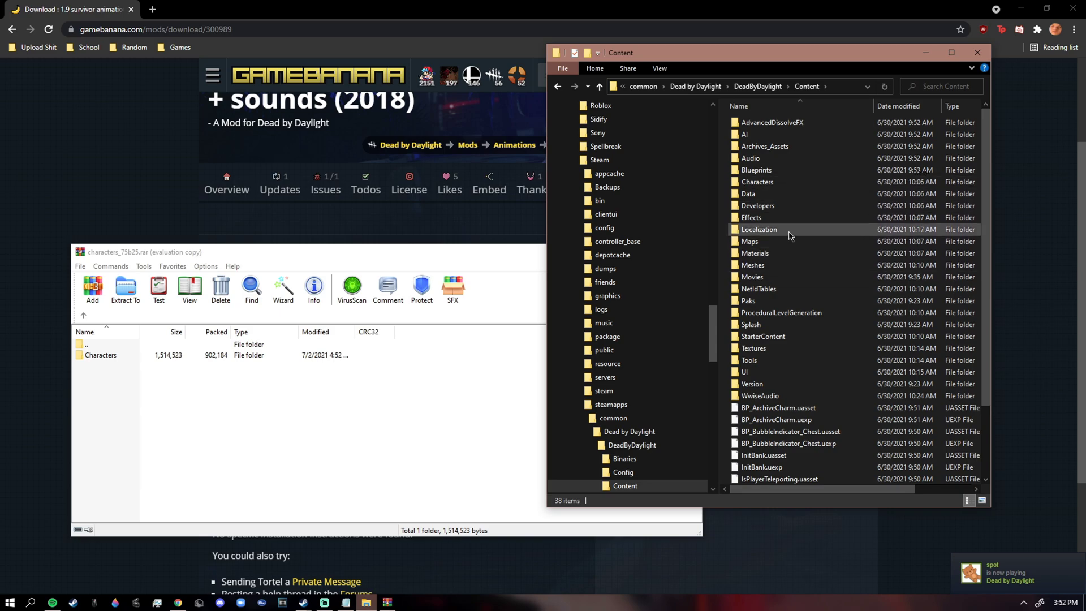
click(102, 356)
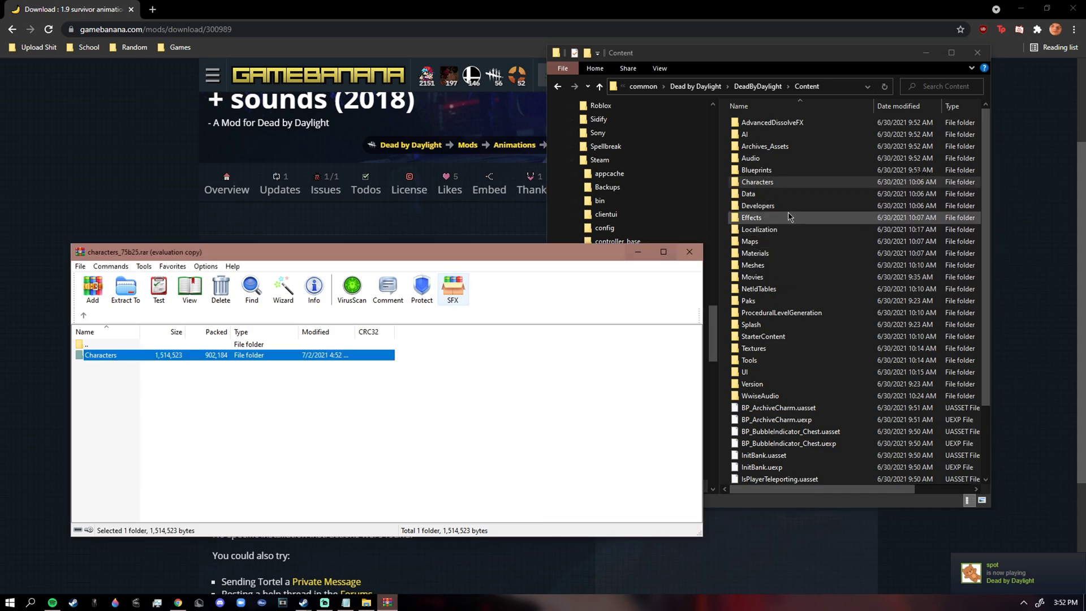
click(781, 183)
click(129, 359)
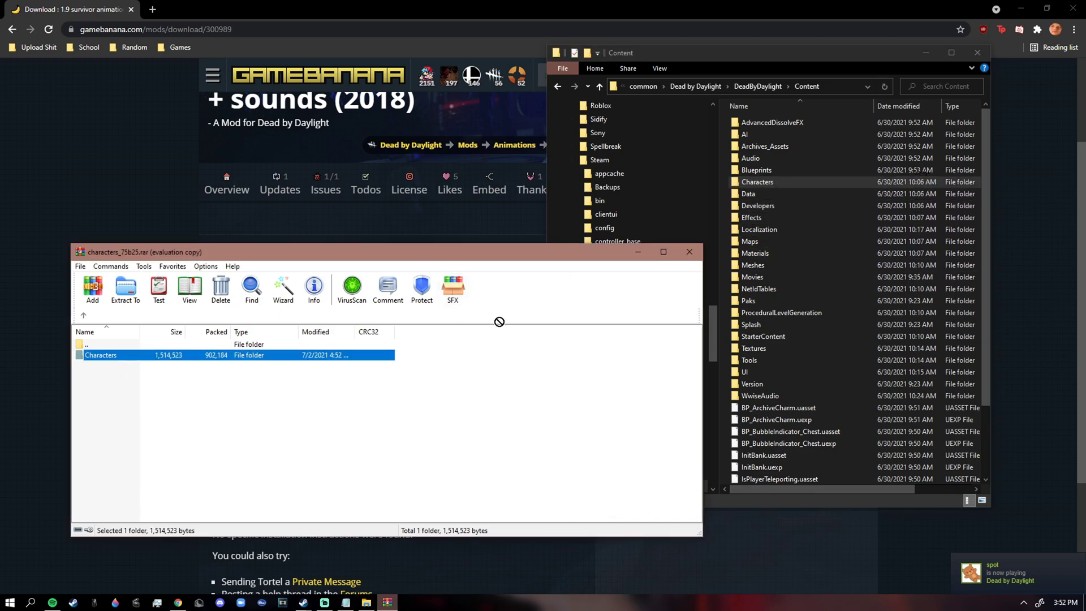
drag(499, 322, 765, 107)
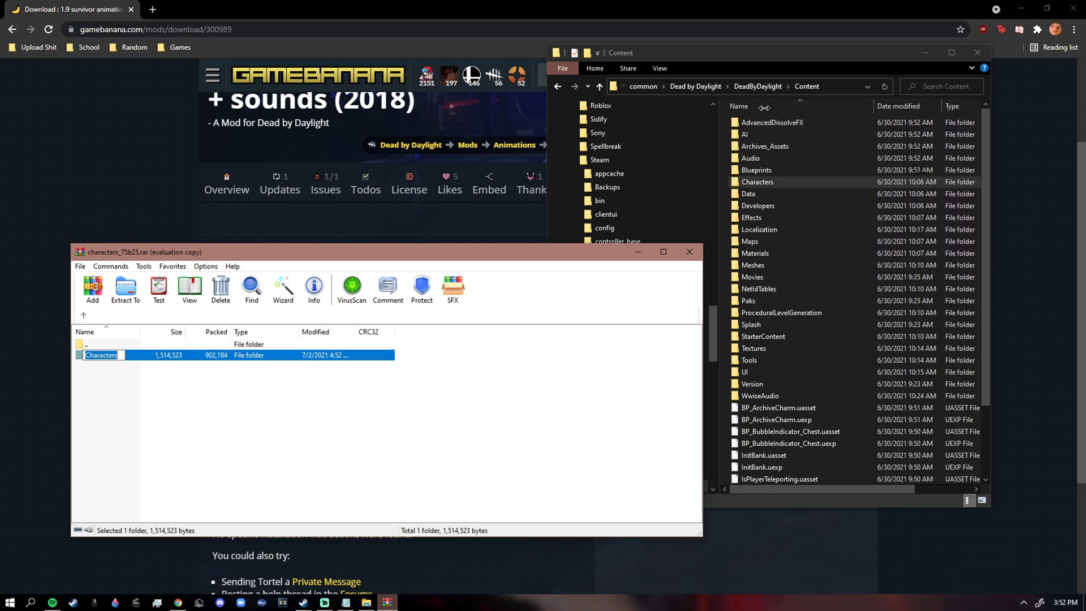
drag(759, 182, 403, 386)
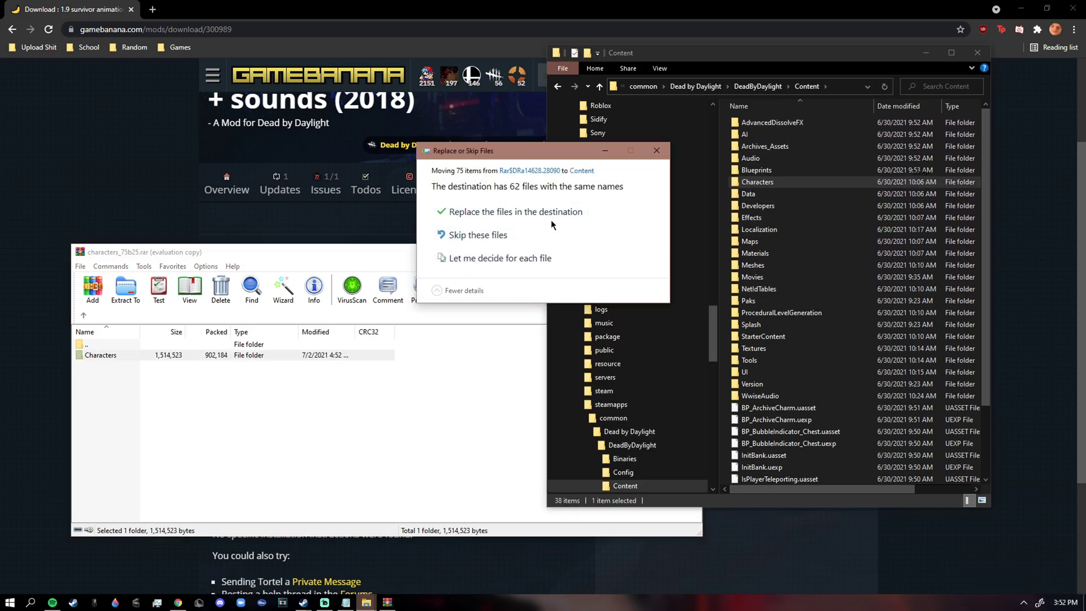
click(516, 212)
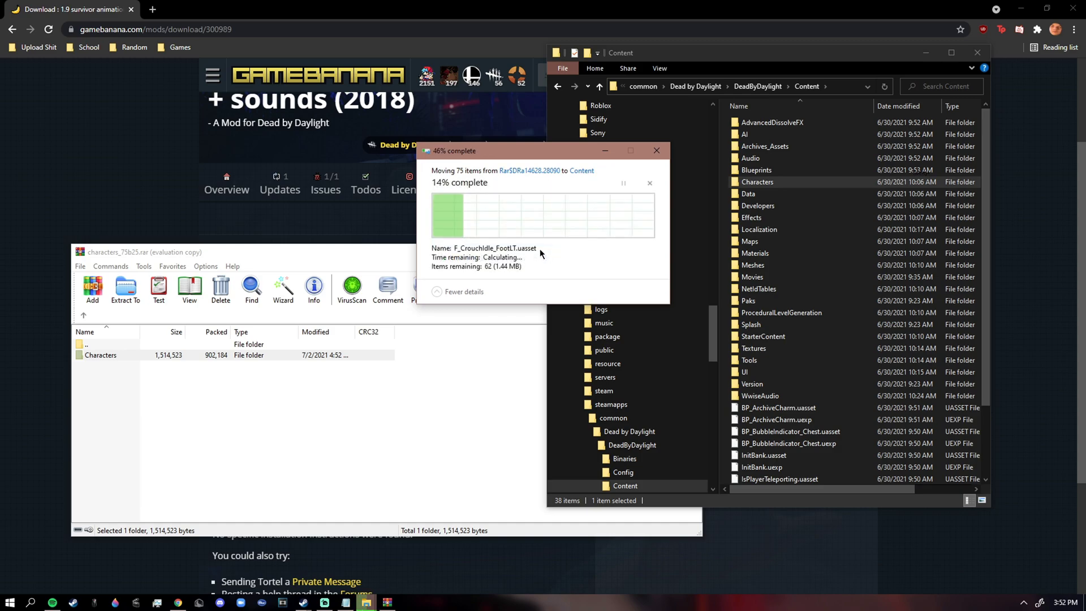
click(502, 259)
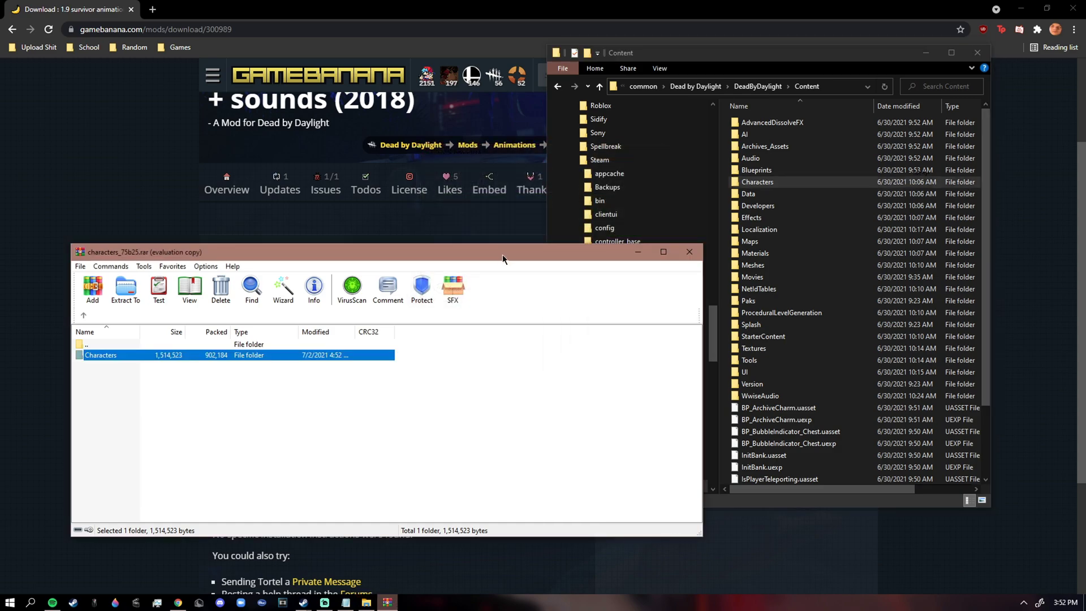
click(689, 252)
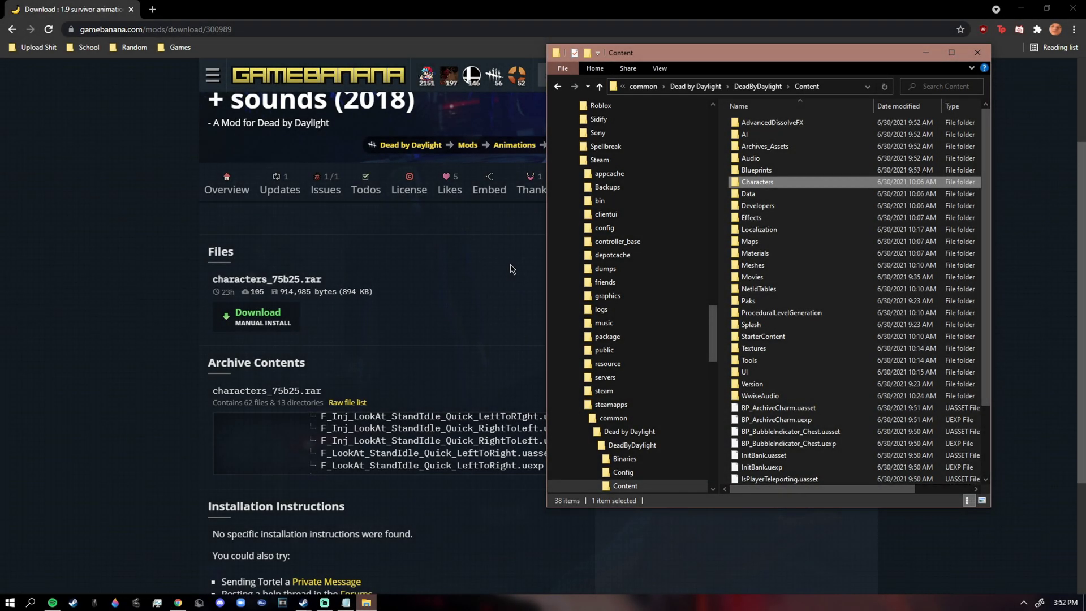
Open the account's own YouTube channel in a new tab and view the upload "how to deal with a camping bubba", returning to the channel
click(341, 5)
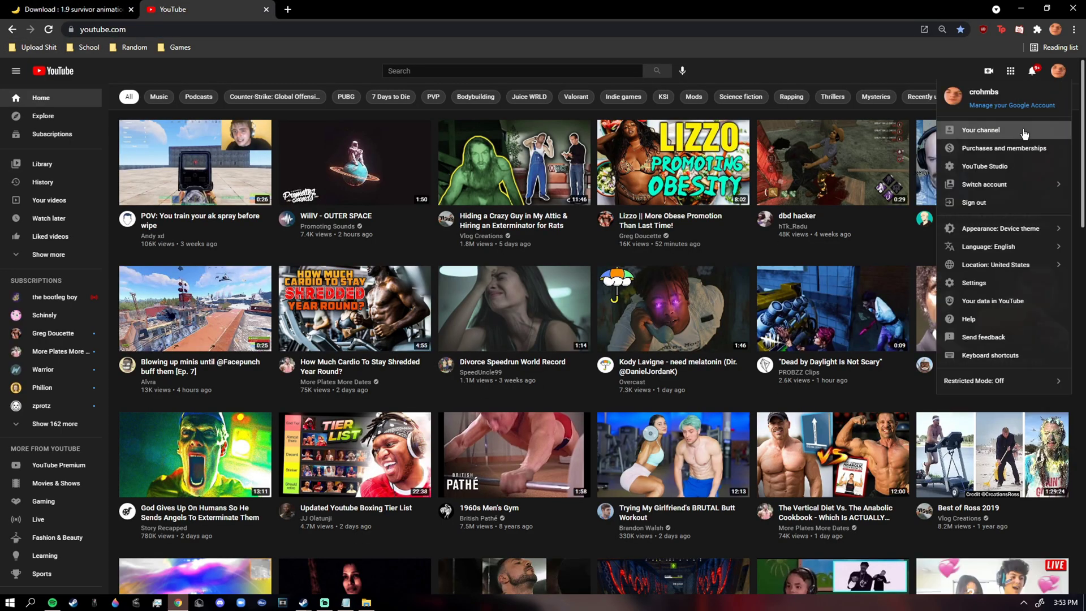
click(981, 130)
scroll(458, 382, down, 2)
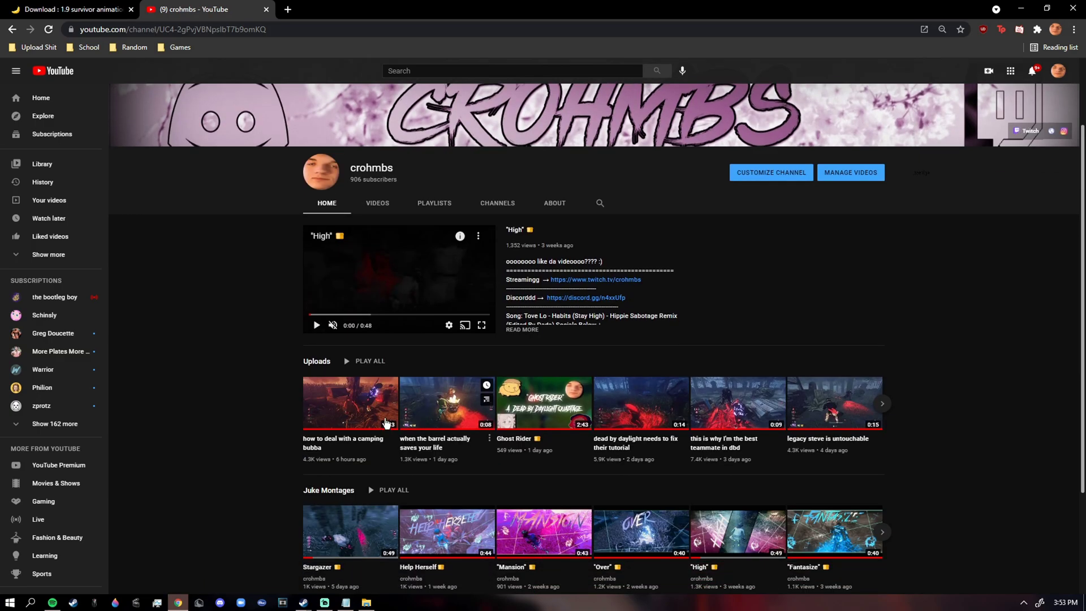
click(395, 396)
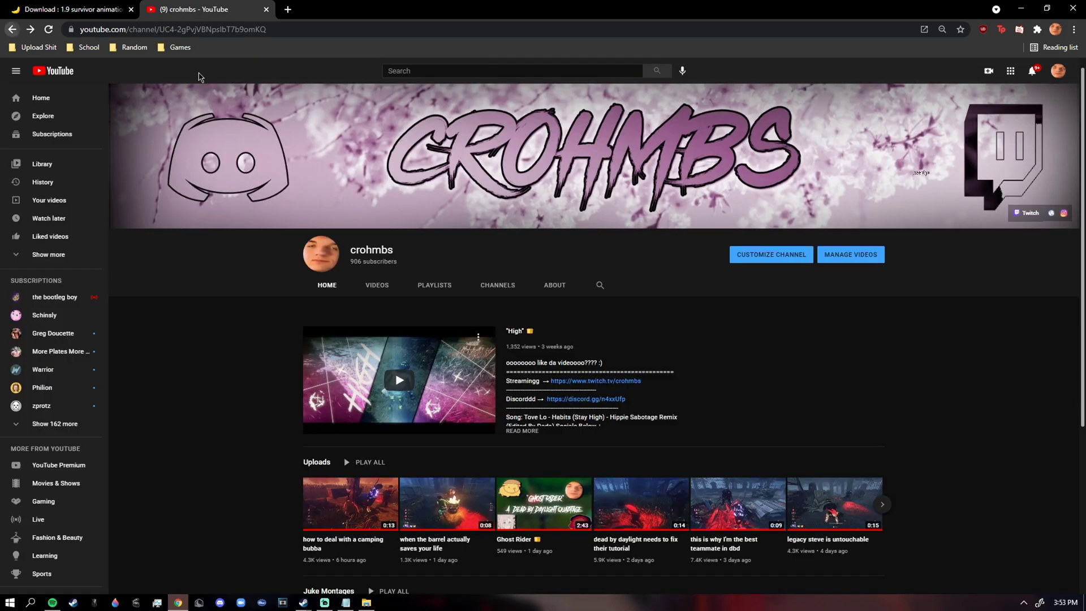
click(12, 29)
Play the channel's upload "when the barrel actually saves your life", pausing to examine the survivor's outfit and running animation, and leave it
click(488, 501)
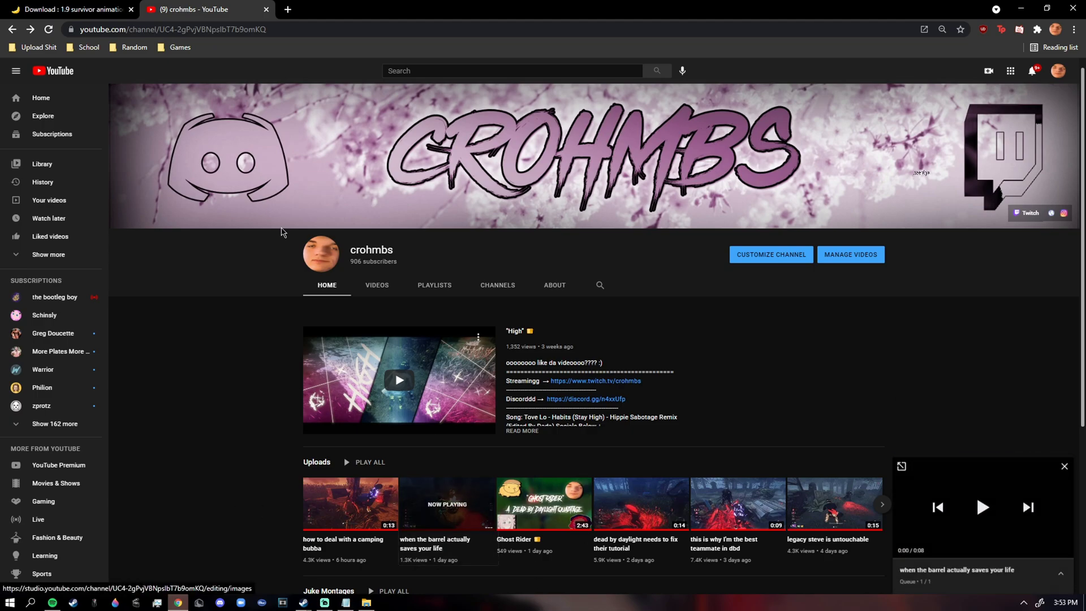
click(447, 504)
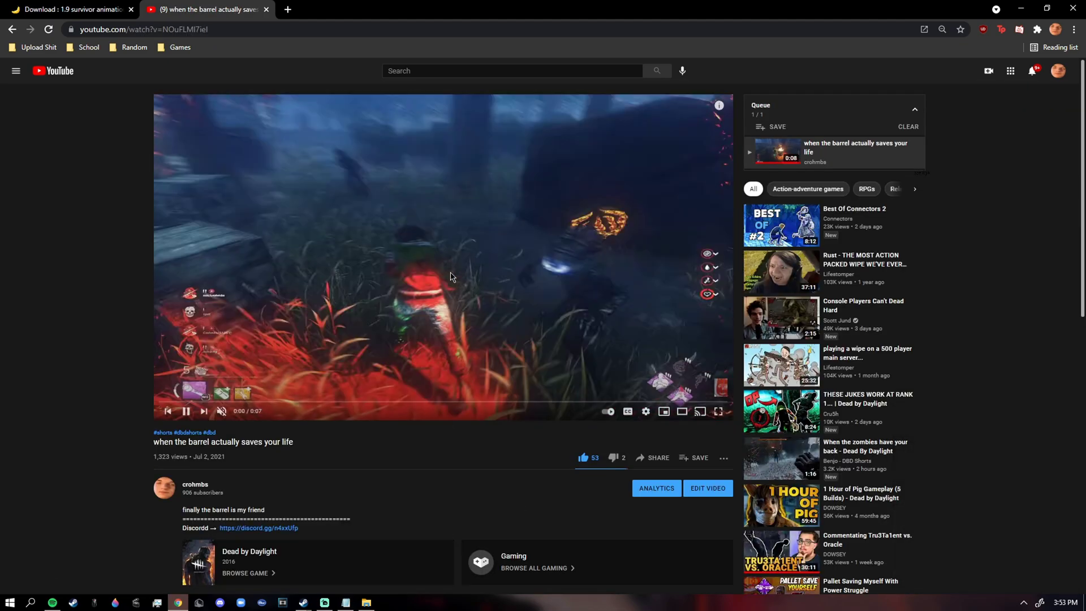
click(458, 345)
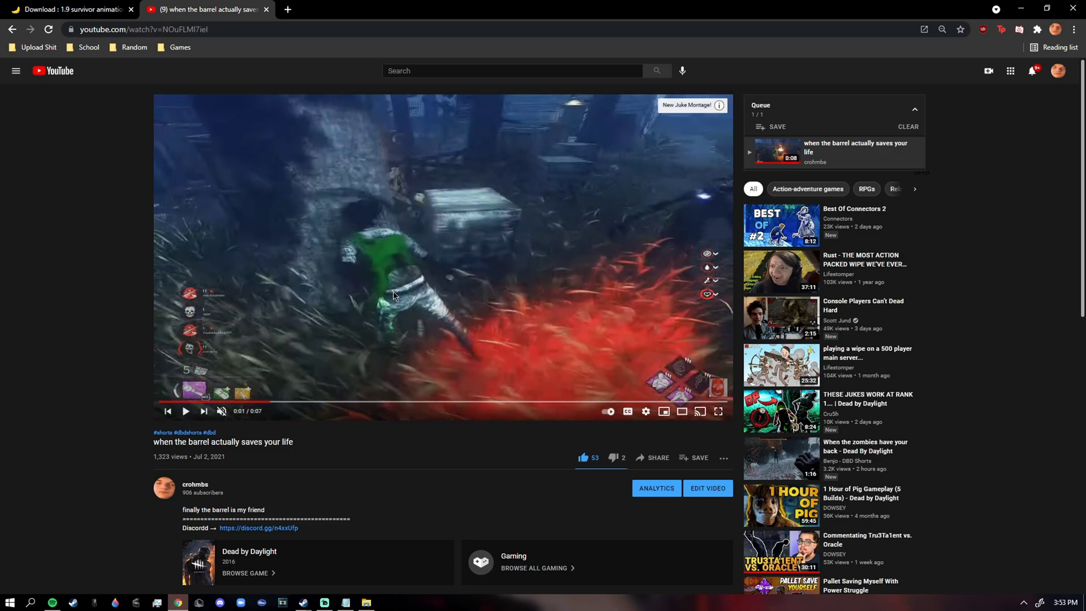
click(390, 261)
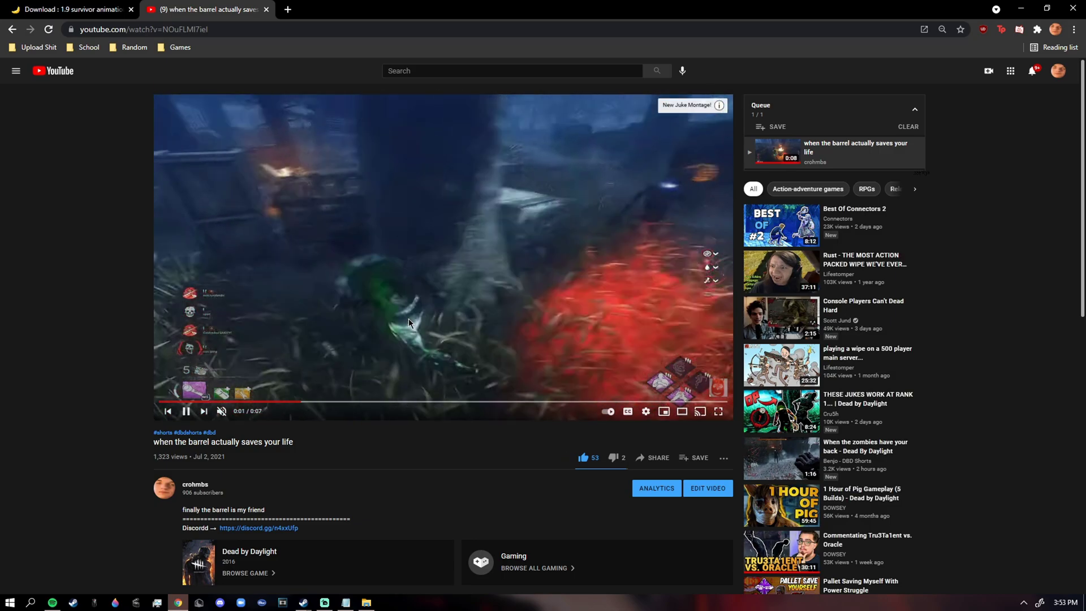
click(535, 306)
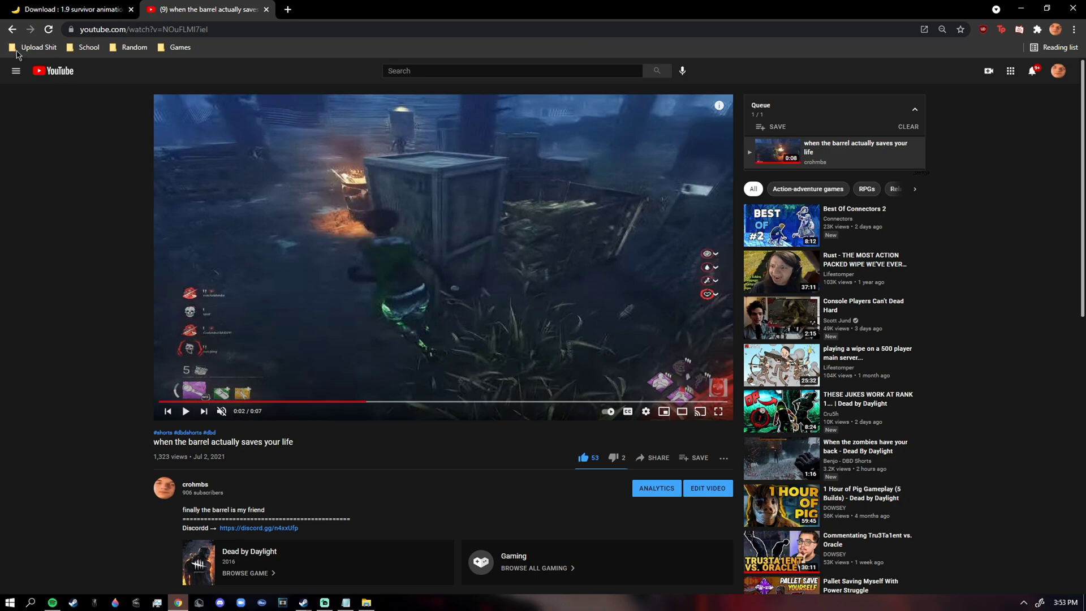
click(12, 29)
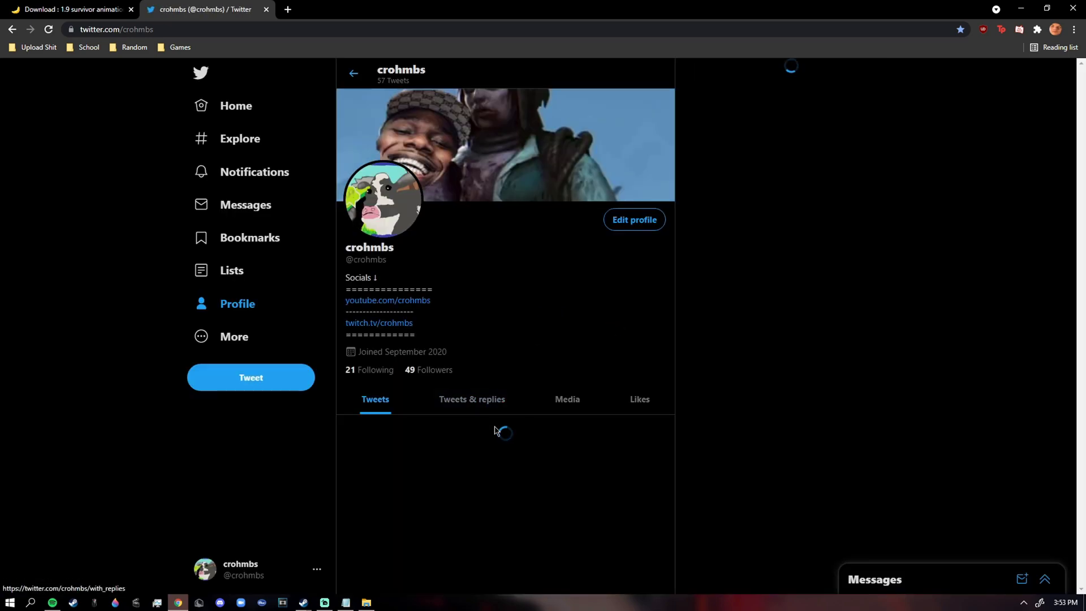
Look over the creator's Twitter profile and enlarge the Legacy Ace image in the pinned tweet, returning to the profile
scroll(515, 354, down, 3)
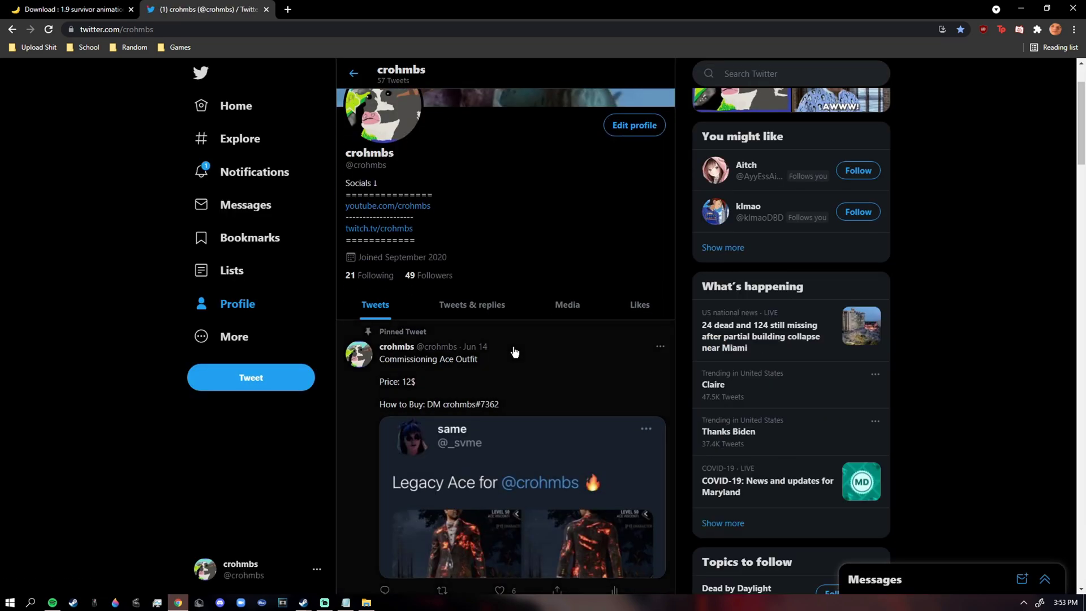
click(585, 344)
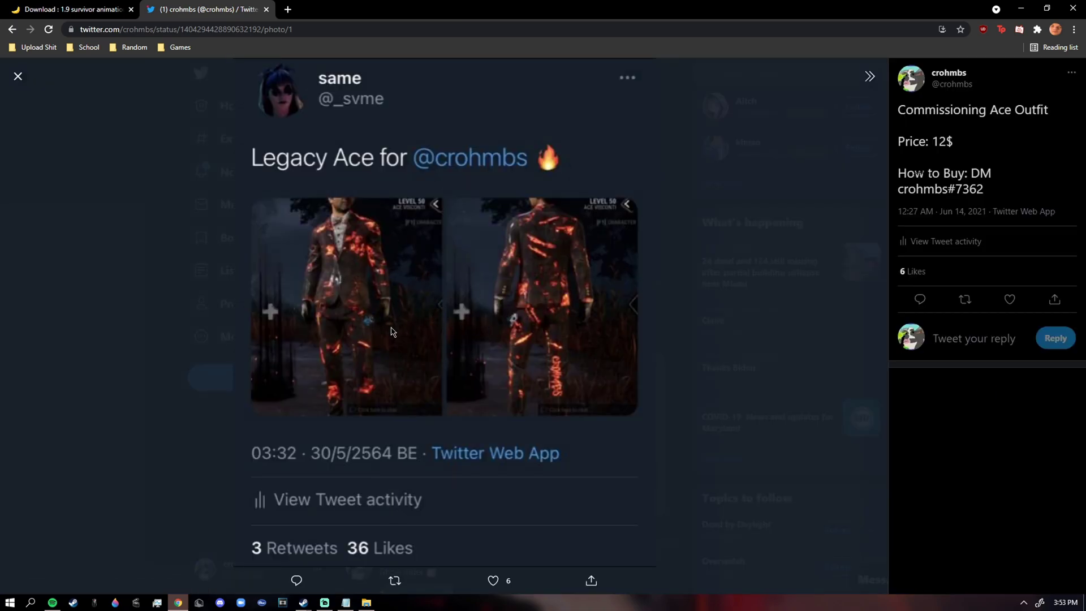
click(156, 277)
scroll(447, 391, down, 3)
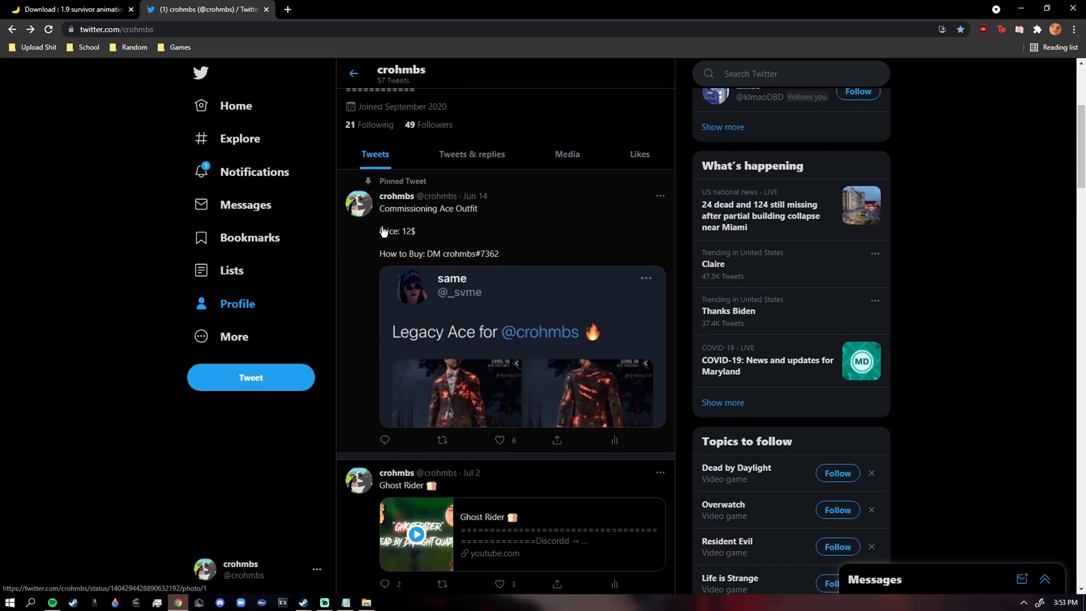
Highlight the price and the Discord contact in the pinned Commissioning Ace Outfit tweet, viewing the tweet on its own page
drag(378, 230, 437, 237)
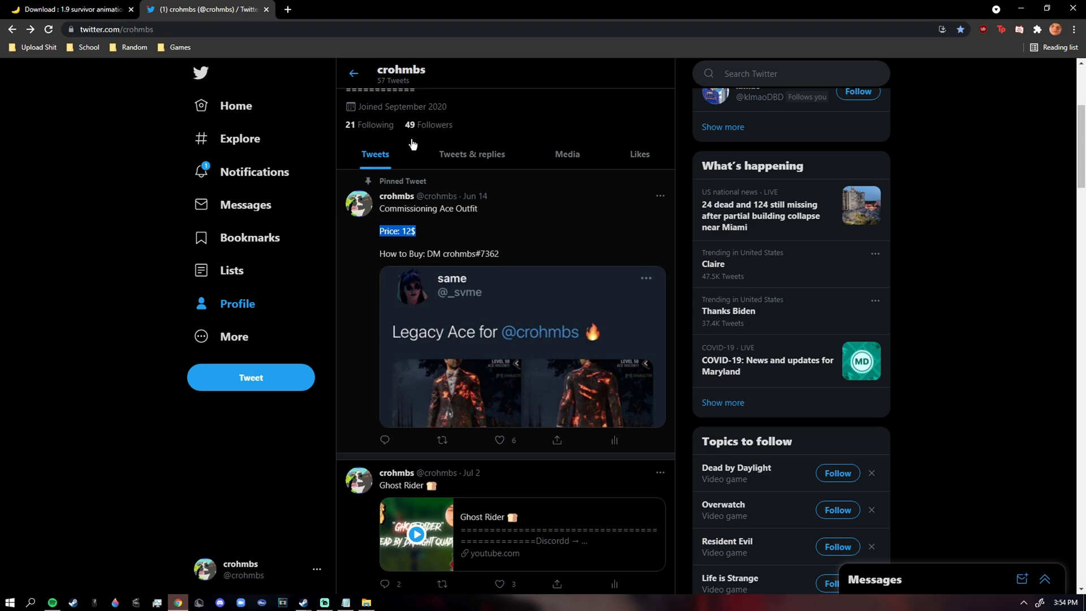
click(368, 247)
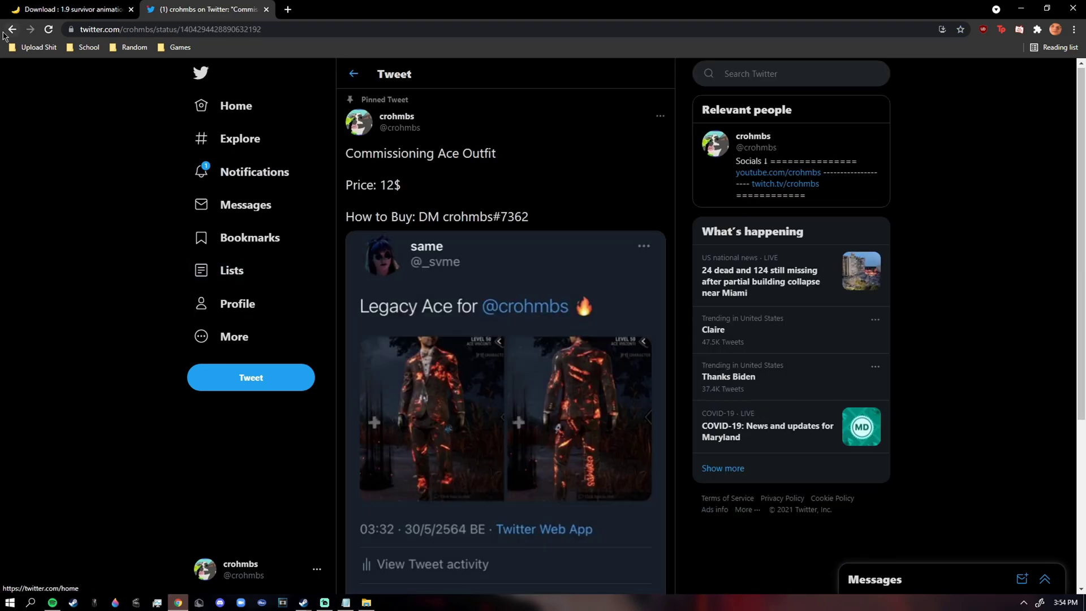
key(alt+Left)
drag(371, 230, 485, 244)
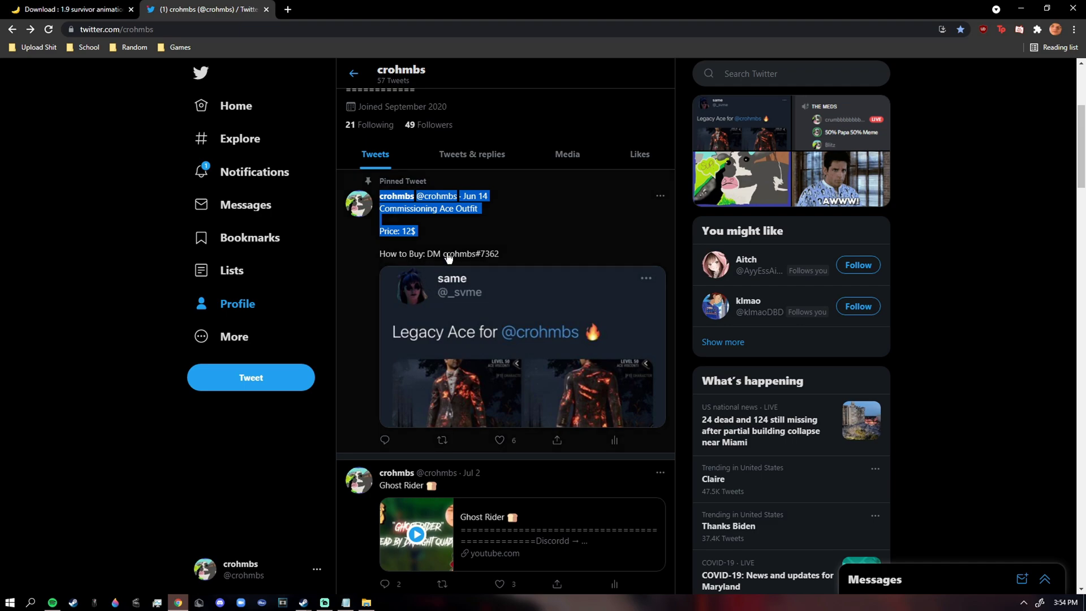
drag(441, 254, 528, 254)
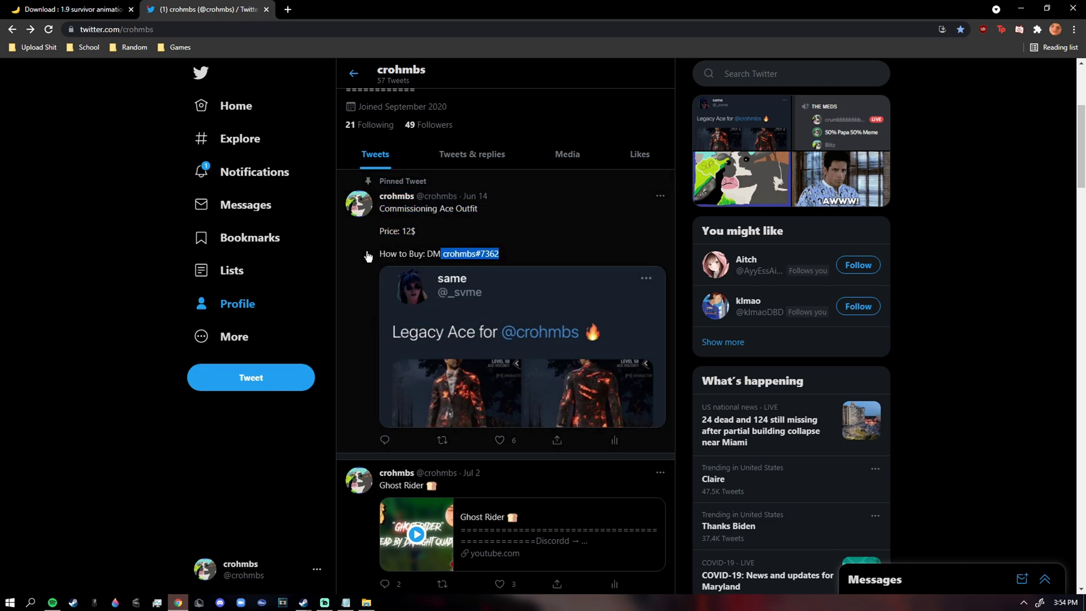
click(460, 262)
drag(440, 255, 553, 260)
click(553, 259)
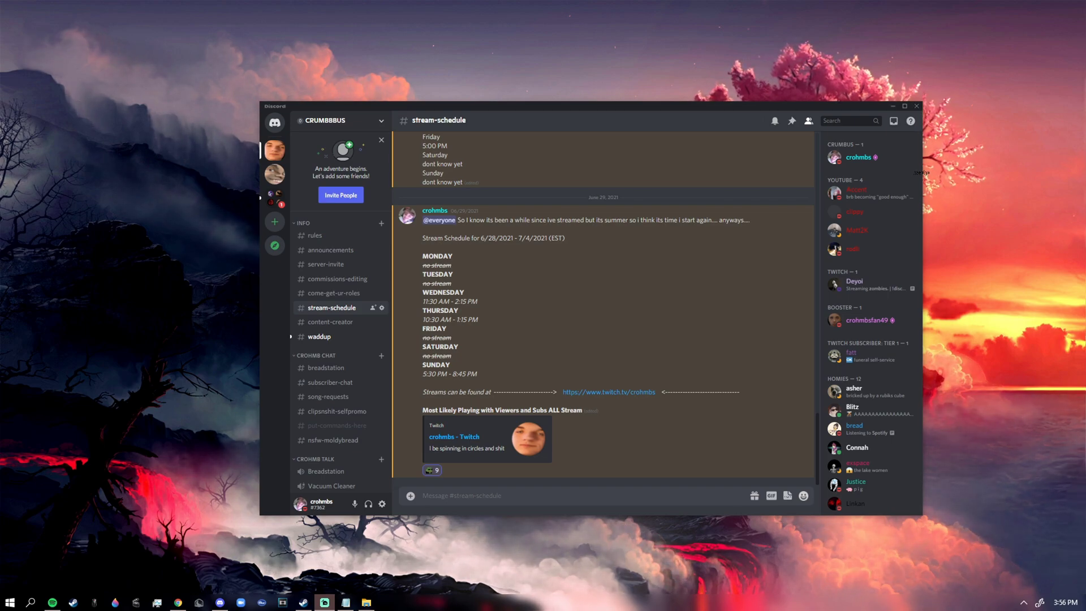
Minimize and reopen Discord, and look over the stream schedule for 6/28/2021 - 7/4/2021 in the stream-schedule channel
click(893, 106)
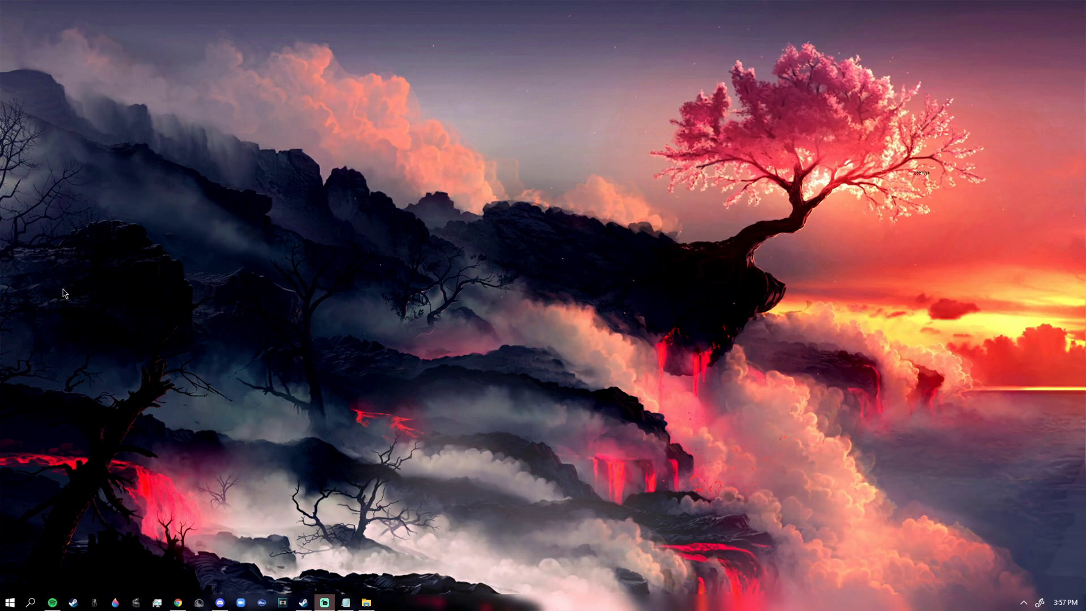
click(219, 602)
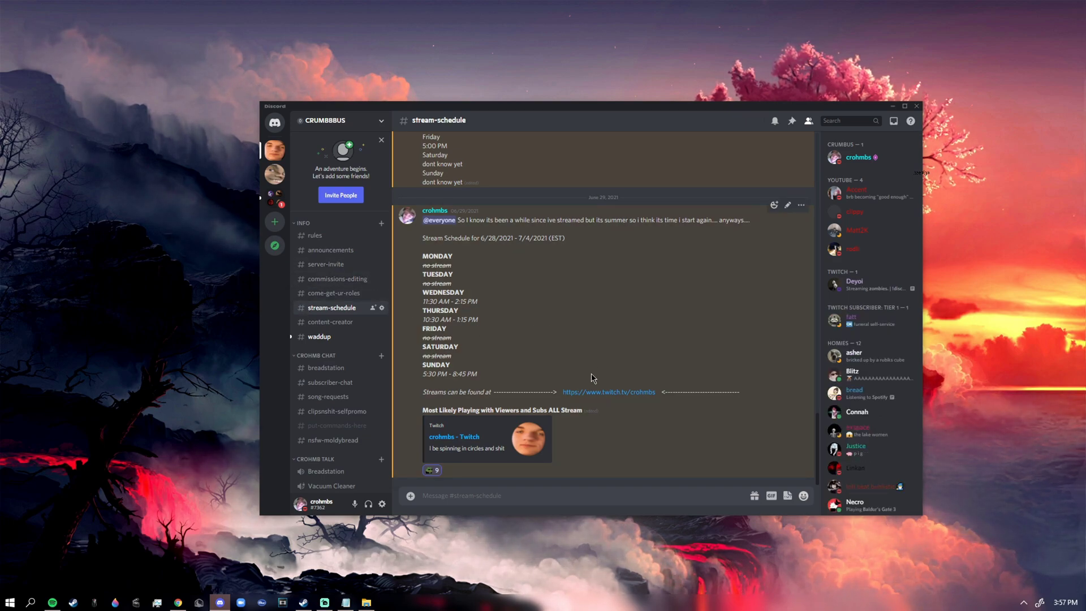
drag(591, 359, 717, 441)
click(719, 446)
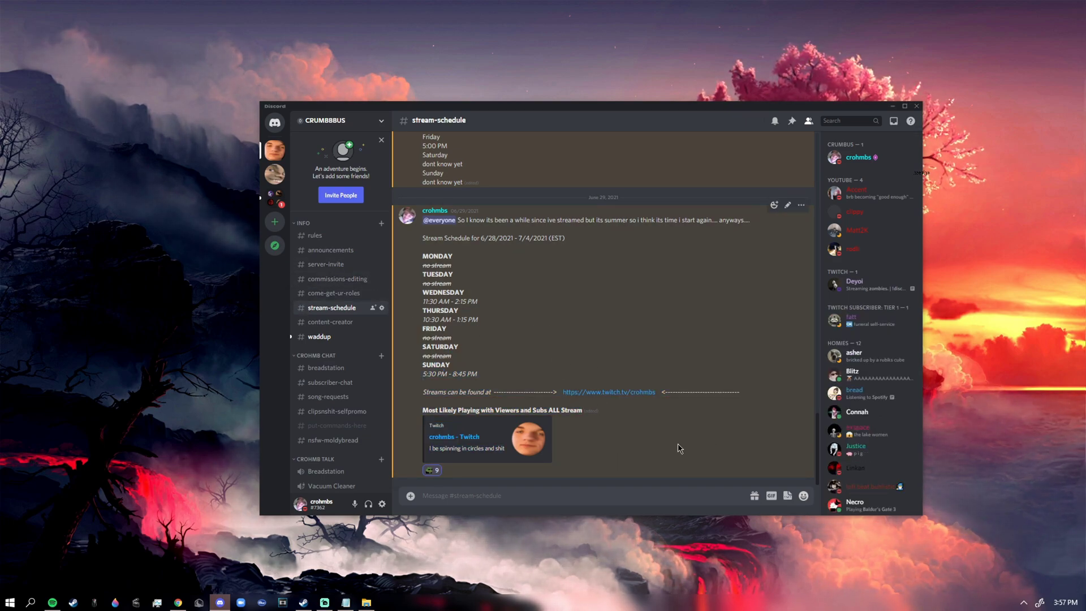
drag(592, 372, 632, 436)
drag(632, 435, 489, 404)
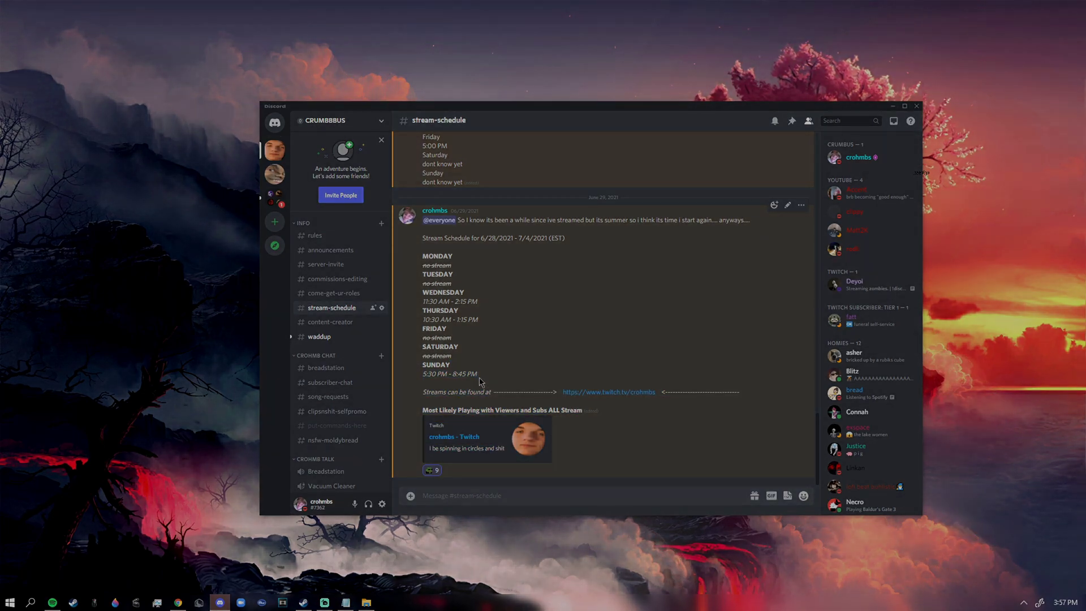